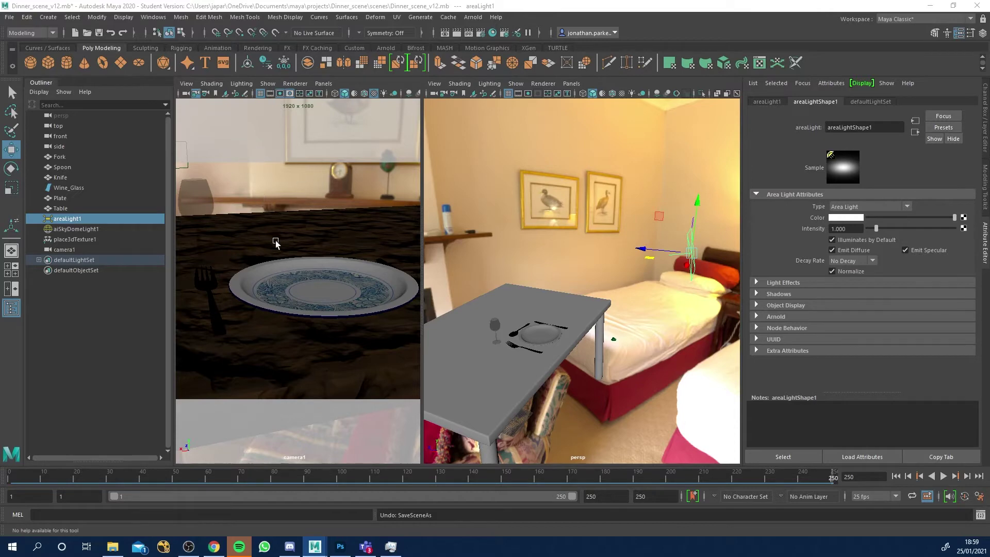
# Scrub the timeline to frames 139, 212 and 250, then select and deselect the Table
pyautogui.moveTo(274, 473); pyautogui.dragTo(470, 484)
pyautogui.moveTo(544, 483); pyautogui.dragTo(717, 477)
pyautogui.moveTo(829, 480); pyautogui.dragTo(833, 479)
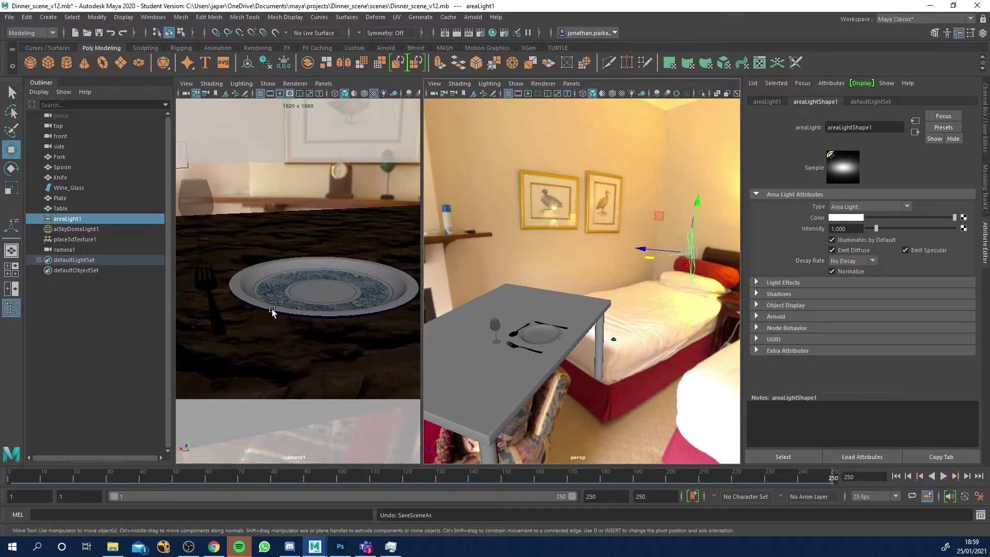
pyautogui.click(245, 342)
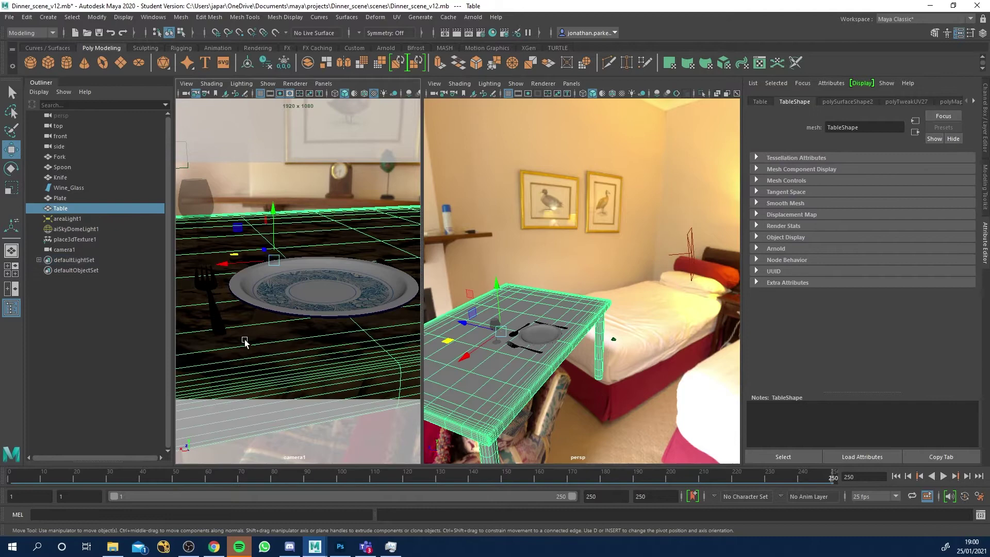
pyautogui.click(274, 202)
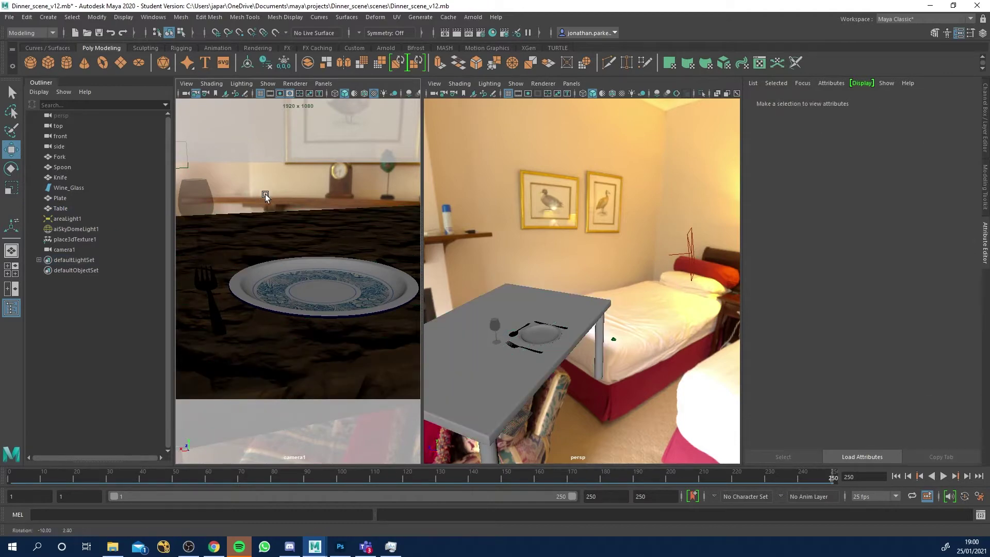
pyautogui.moveTo(249, 201); pyautogui.dragTo(266, 201)
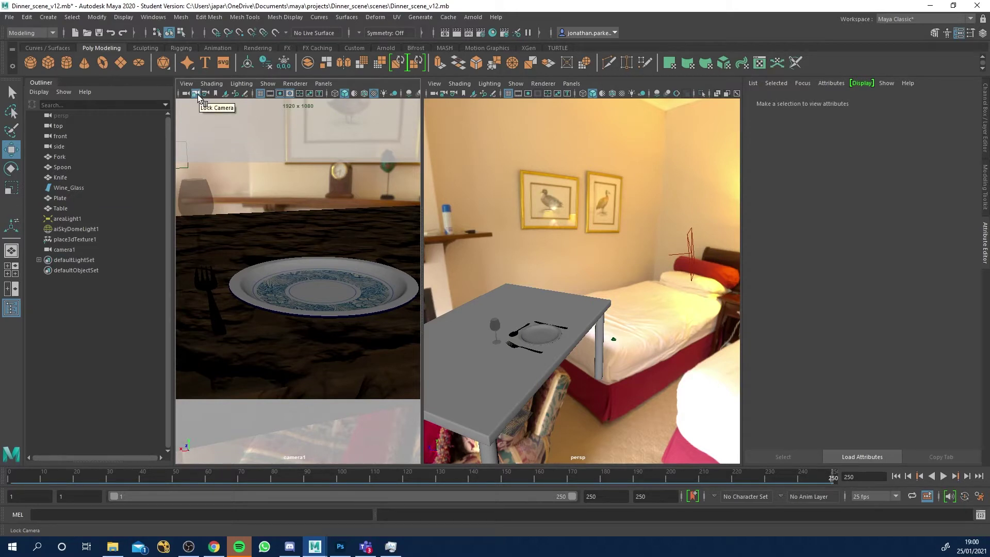
# Undo the accidental camera1 move to restore its original plate framing, and widen the camera1 view
pyautogui.keyDown('alt'); pyautogui.moveTo(267, 230); pyautogui.dragTo(333, 250); pyautogui.keyUp('alt')
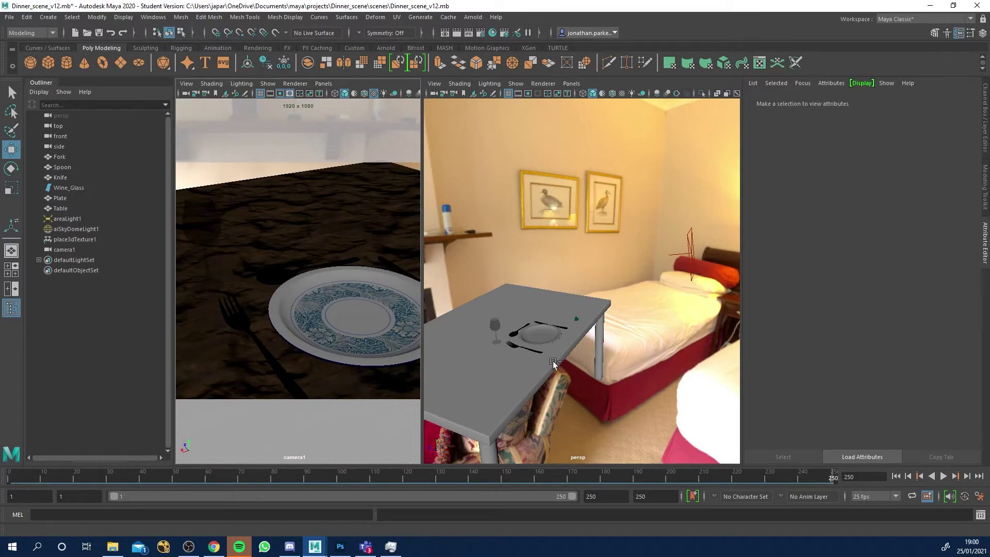
pyautogui.hotkey('ctrl', 'z')
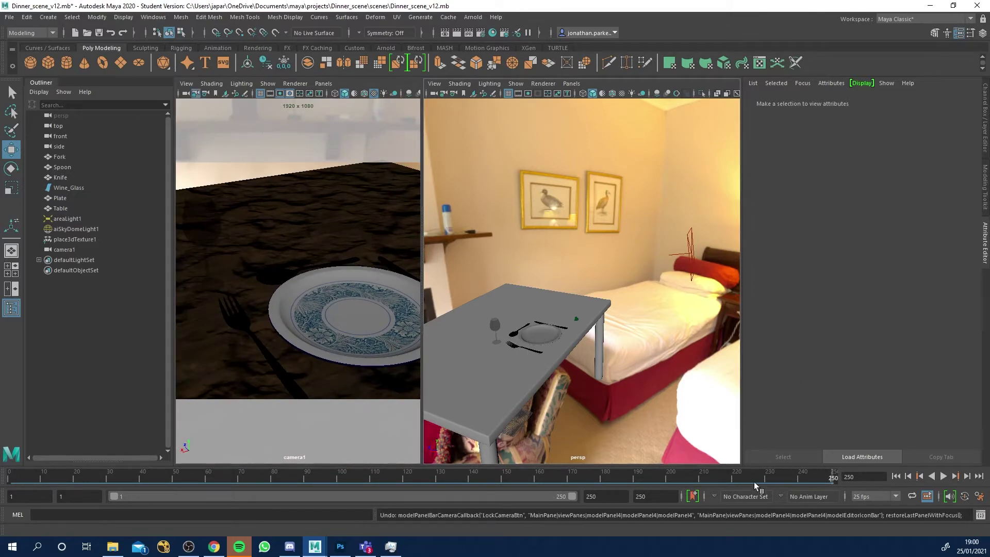
pyautogui.press('[')
pyautogui.press('[')
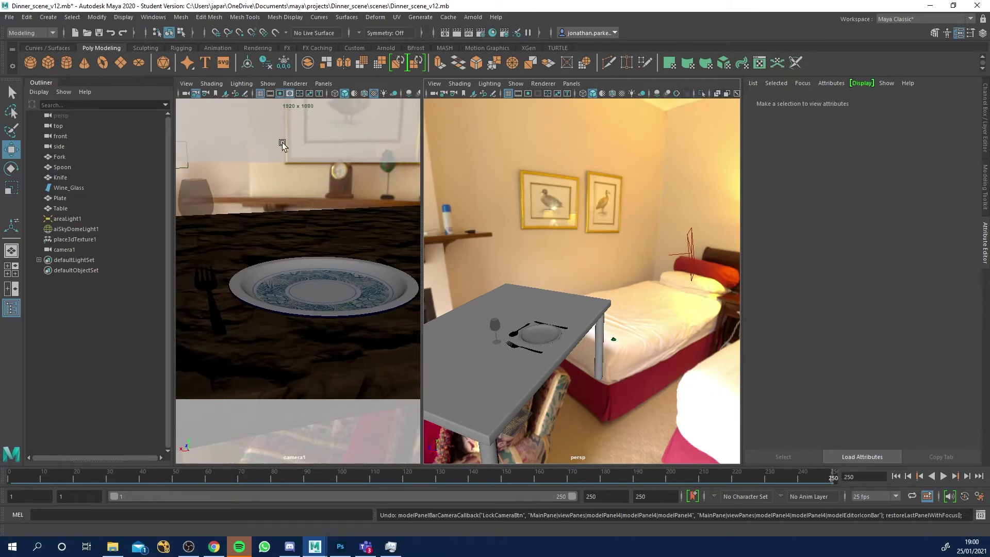
pyautogui.moveTo(422, 336); pyautogui.dragTo(700, 336)
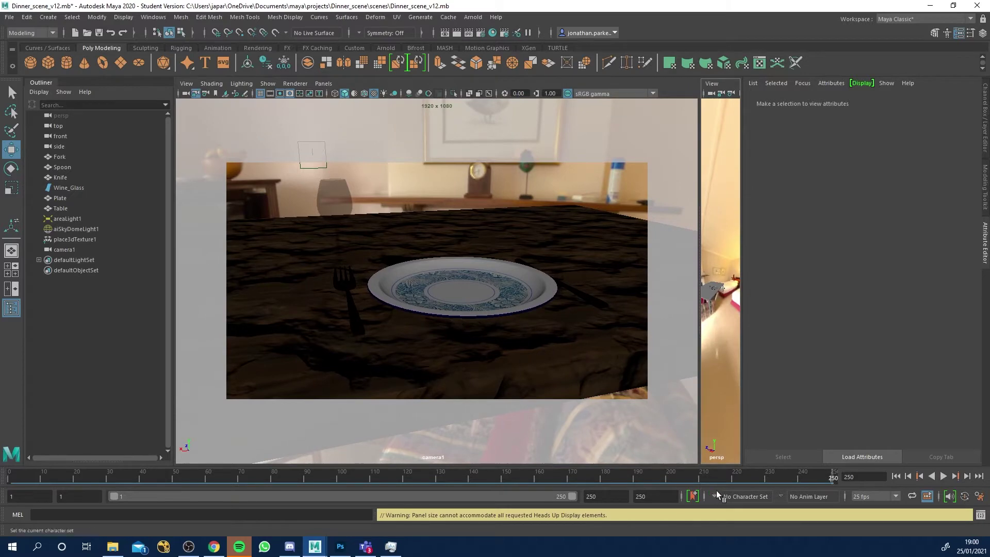
# Play the animation from about frame 197 and orbit the persp view toward the bed and lamp
pyautogui.moveTo(677, 480); pyautogui.dragTo(635, 479)
pyautogui.hotkey('alt', 'v')
pyautogui.moveTo(700, 376); pyautogui.dragTo(357, 371)
pyautogui.keyDown('alt'); pyautogui.moveTo(518, 454); pyautogui.dragTo(538, 464); pyautogui.keyUp('alt')
# Switch the perspective panel back to the persp camera, orbited to show the whole room
pyautogui.keyDown('alt'); pyautogui.moveTo(551, 425); pyautogui.dragTo(550, 457); pyautogui.keyUp('alt')
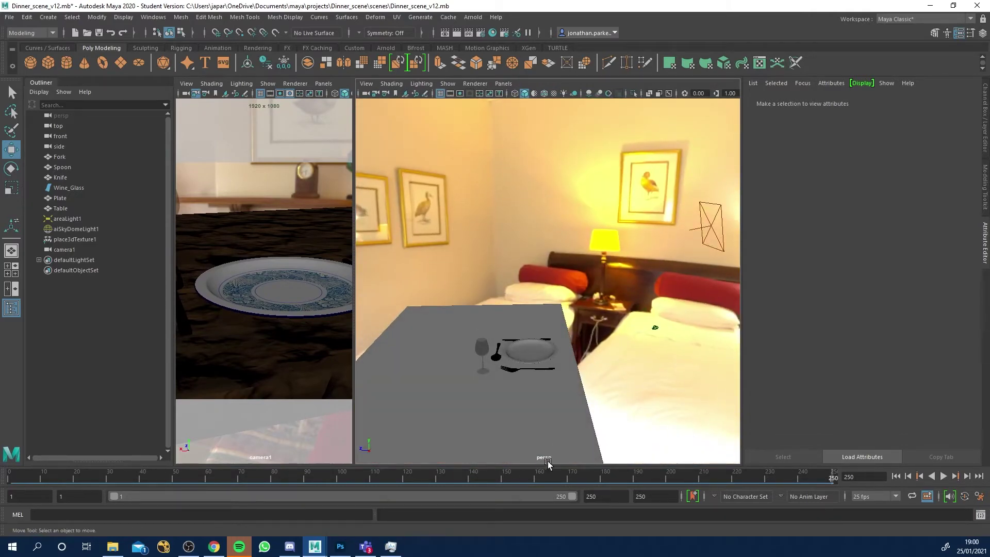
pyautogui.click(507, 84)
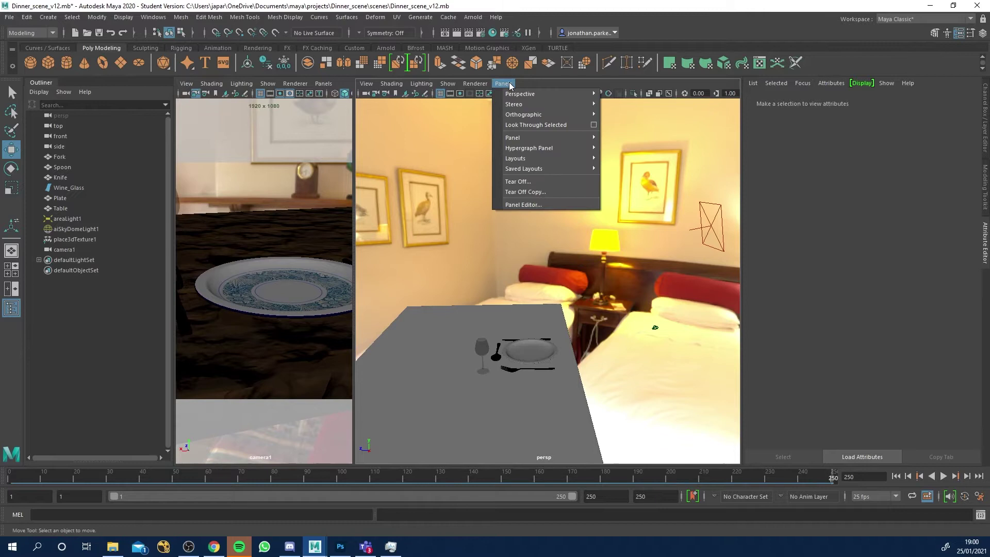
pyautogui.moveTo(524, 99)
pyautogui.click(620, 105)
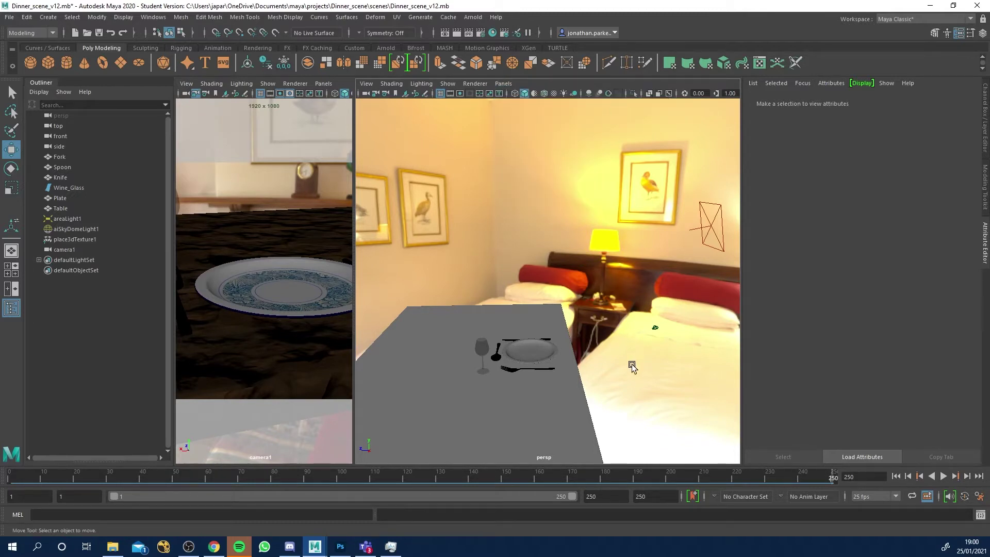
pyautogui.keyDown('alt'); pyautogui.moveTo(633, 368); pyautogui.dragTo(557, 364); pyautogui.keyUp('alt')
# Enlarge the camera1 view and select aiSkyDomeLight1, then areaLight1, in the Outliner
pyautogui.moveTo(353, 215); pyautogui.dragTo(497, 227)
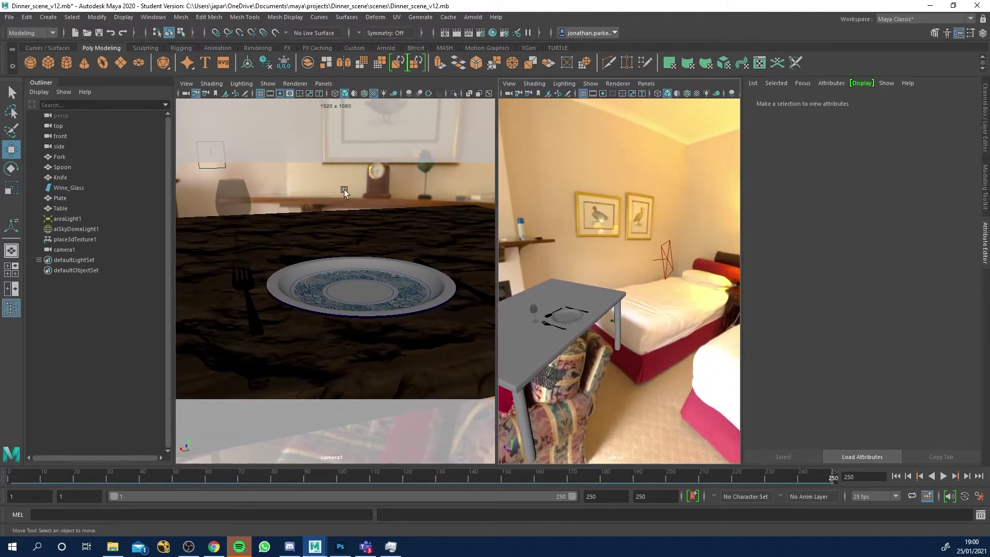
pyautogui.click(64, 232)
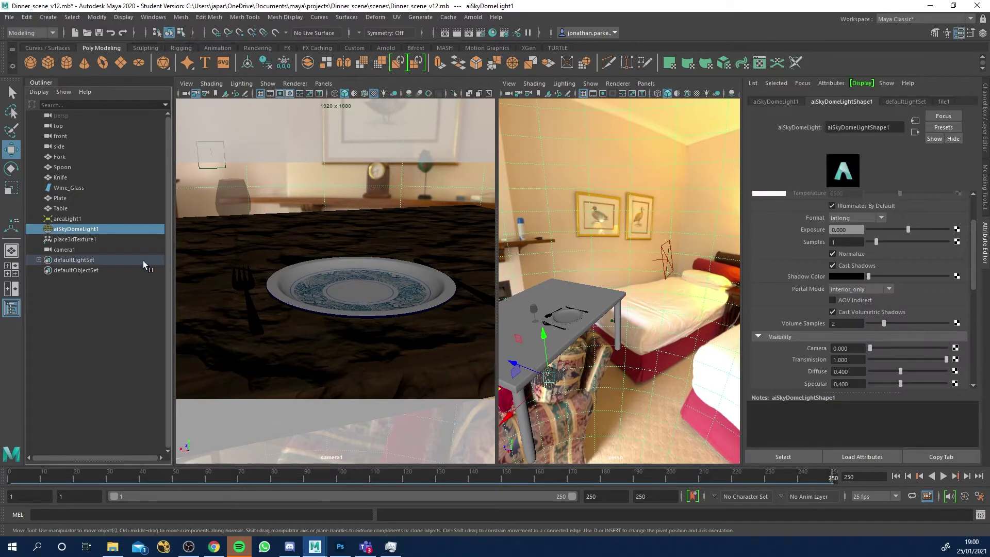
pyautogui.click(78, 222)
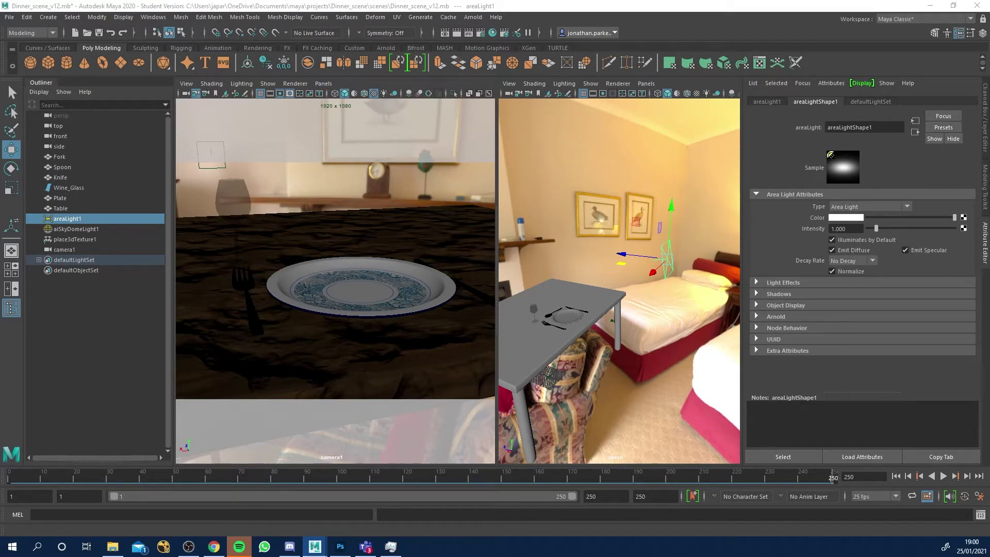
# Turn the camera1 panel into the Render View, re-render the frame with Arnold, and enlarge the image
pyautogui.click(322, 84)
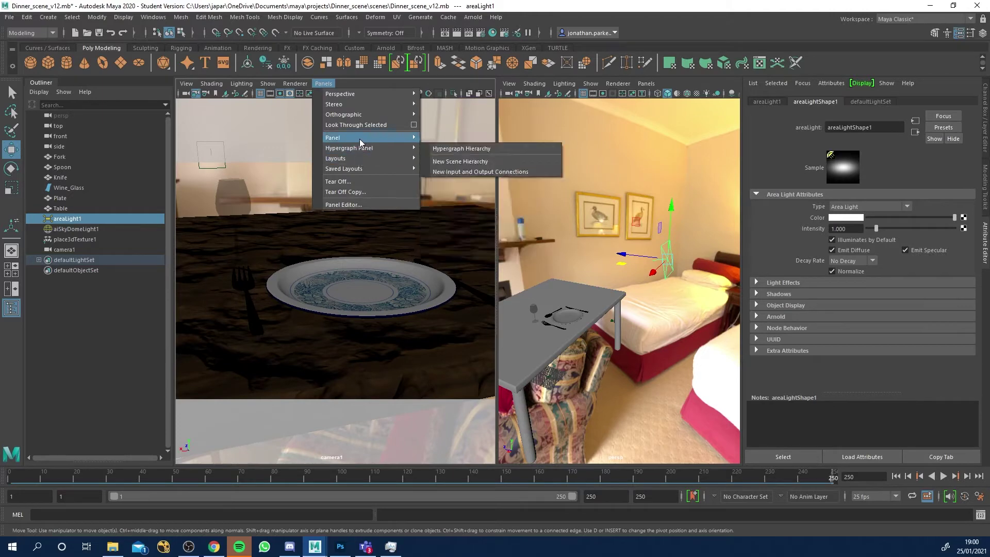
pyautogui.moveTo(360, 141)
pyautogui.click(456, 305)
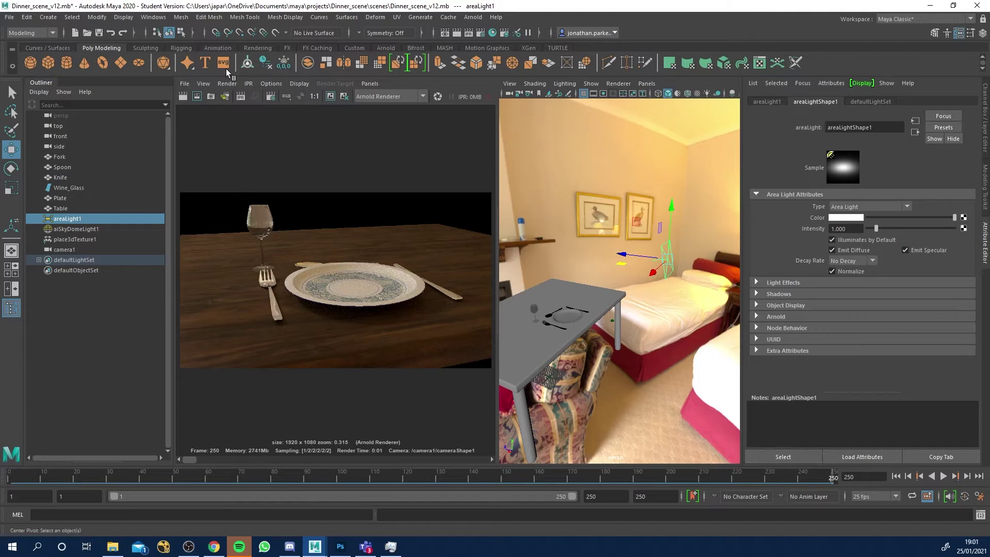
pyautogui.click(183, 96)
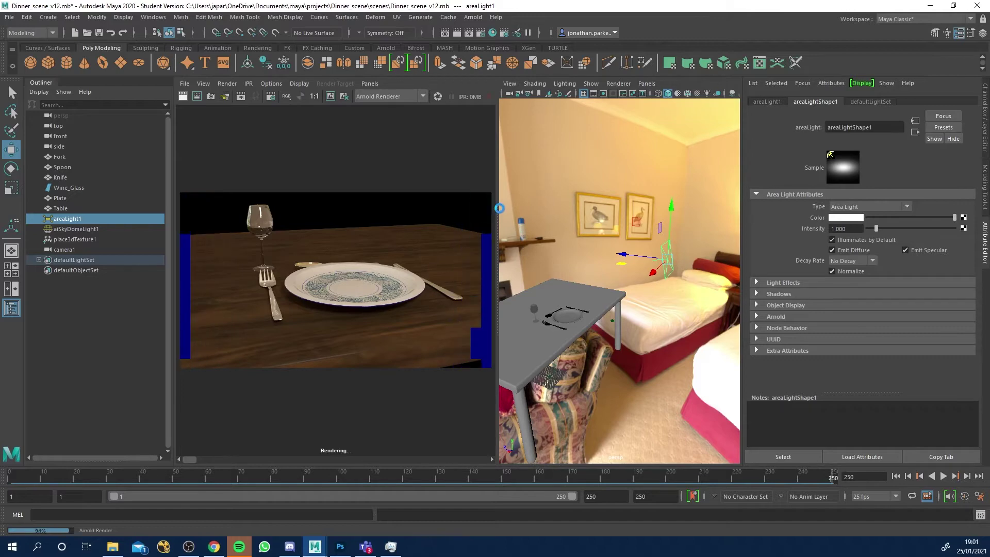
pyautogui.moveTo(499, 207); pyautogui.dragTo(690, 207)
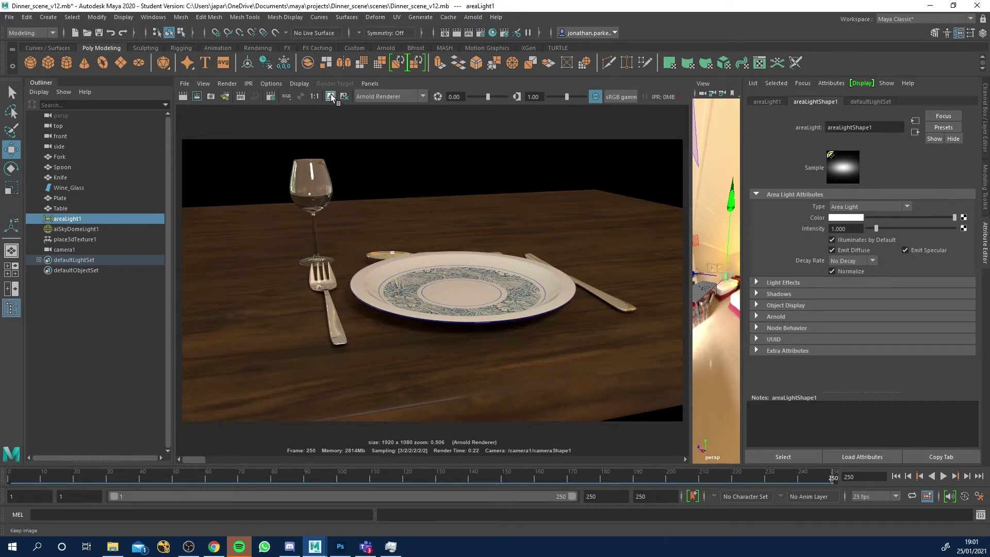
# Select areaLight1 in the Outliner and hide it with Ctrl+H
pyautogui.click(59, 225)
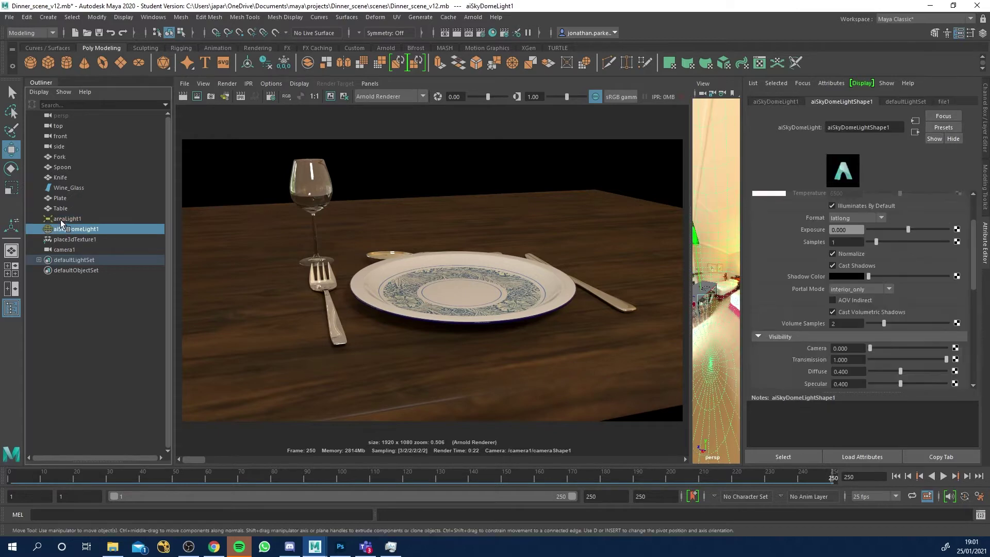
pyautogui.click(61, 220)
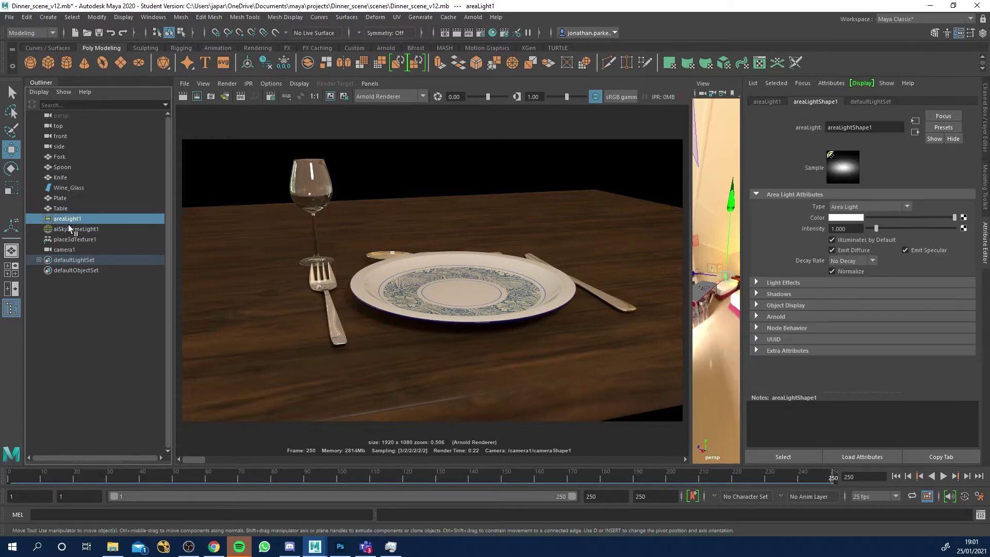
pyautogui.click(153, 17)
pyautogui.click(110, 154)
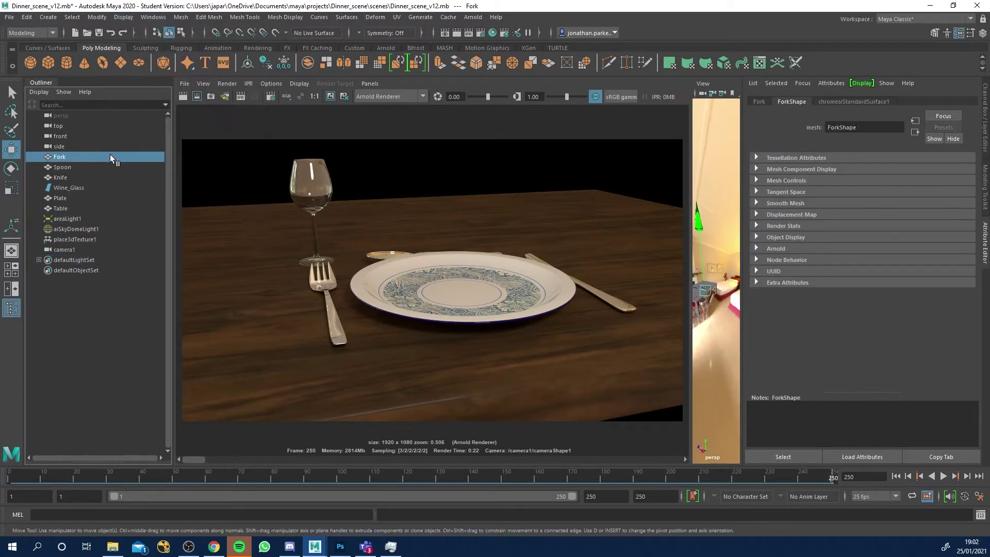
pyautogui.click(82, 218)
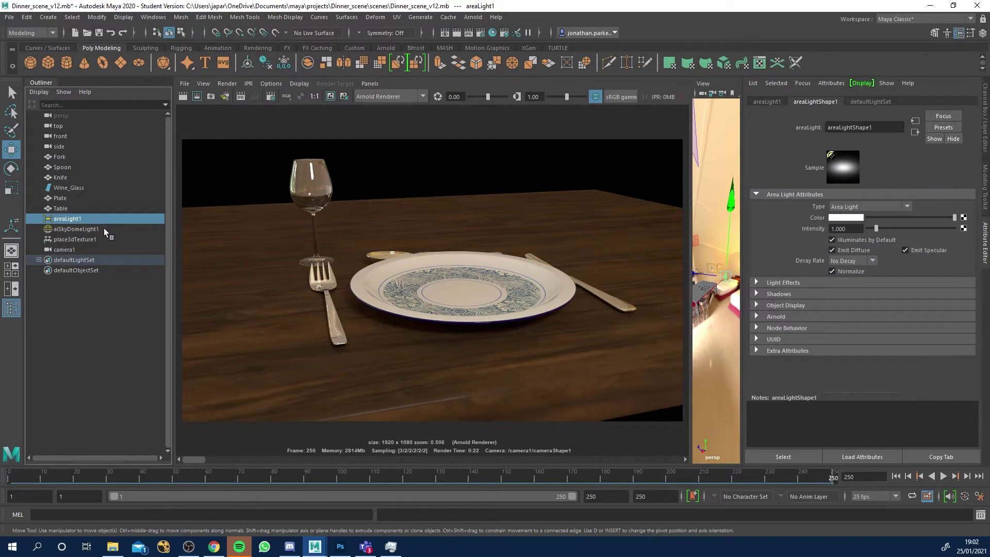
pyautogui.click(97, 301)
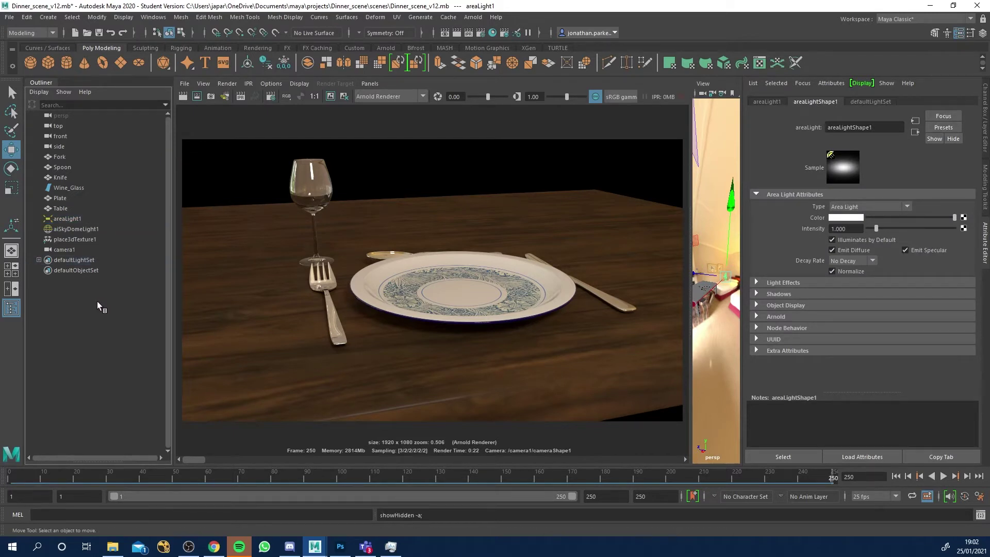
pyautogui.click(64, 222)
pyautogui.hotkey('ctrl', 'h')
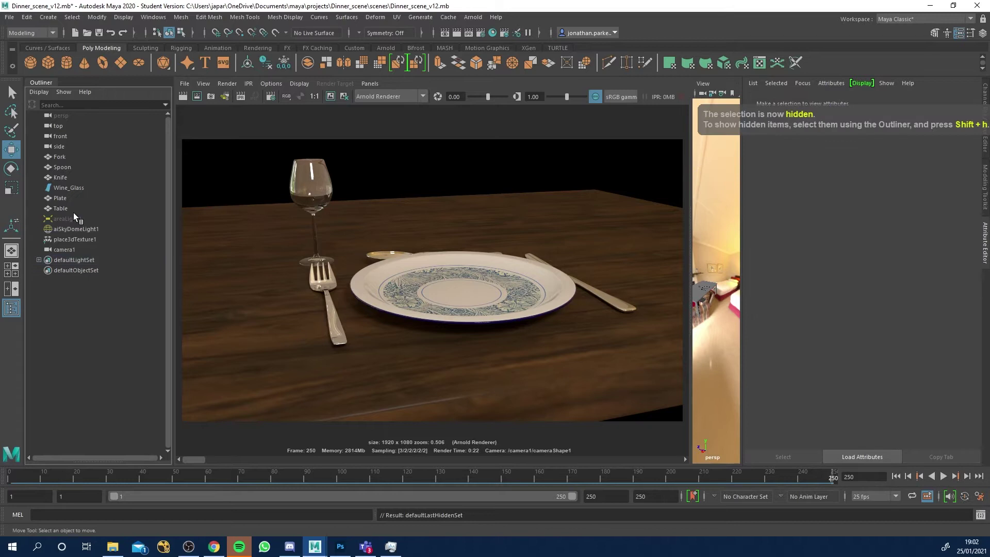
# Re-render camera1 at frame 250 lit only by the sky dome
pyautogui.click(331, 97)
pyautogui.moveTo(196, 459)
pyautogui.mouseDown()
pyautogui.moveTo(212, 460)
pyautogui.moveTo(190, 459)
pyautogui.mouseUp()
pyautogui.click(184, 94)
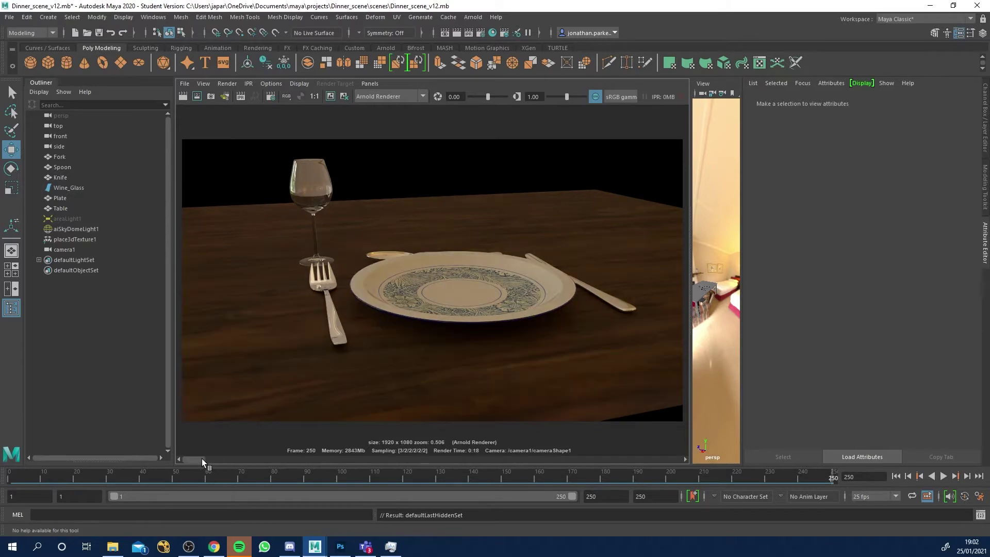
# Step back and forth through the Render View's stored table renders to compare them
pyautogui.moveTo(203, 459)
pyautogui.mouseDown()
pyautogui.moveTo(212, 459)
pyautogui.moveTo(196, 460)
pyautogui.mouseUp()
pyautogui.moveTo(191, 457); pyautogui.dragTo(205, 462)
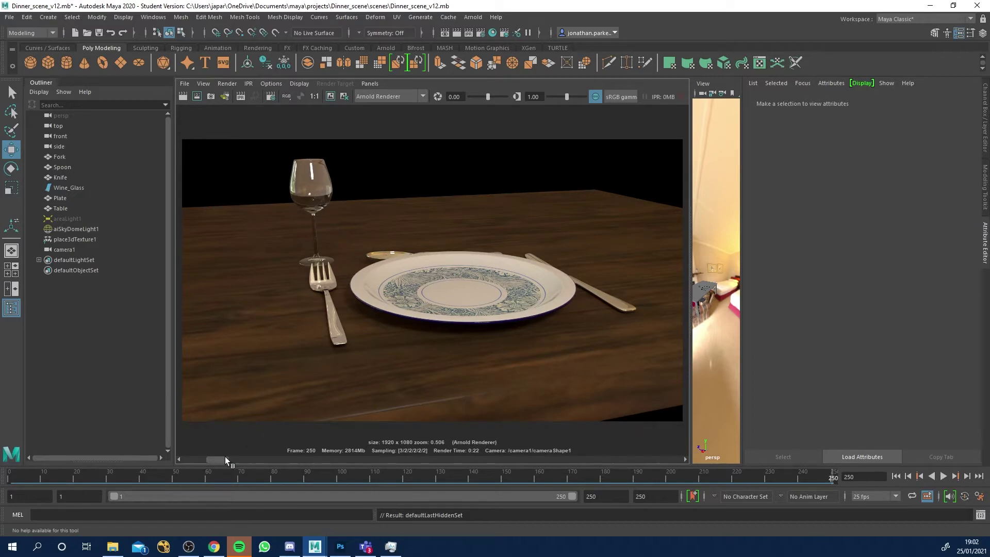
pyautogui.moveTo(209, 463)
pyautogui.mouseDown()
pyautogui.moveTo(219, 465)
pyautogui.moveTo(199, 466)
pyautogui.moveTo(216, 463)
pyautogui.mouseUp()
# Widen the persp room view and orbit it to face the fireplace and sofa
pyautogui.moveTo(690, 237); pyautogui.dragTo(416, 248)
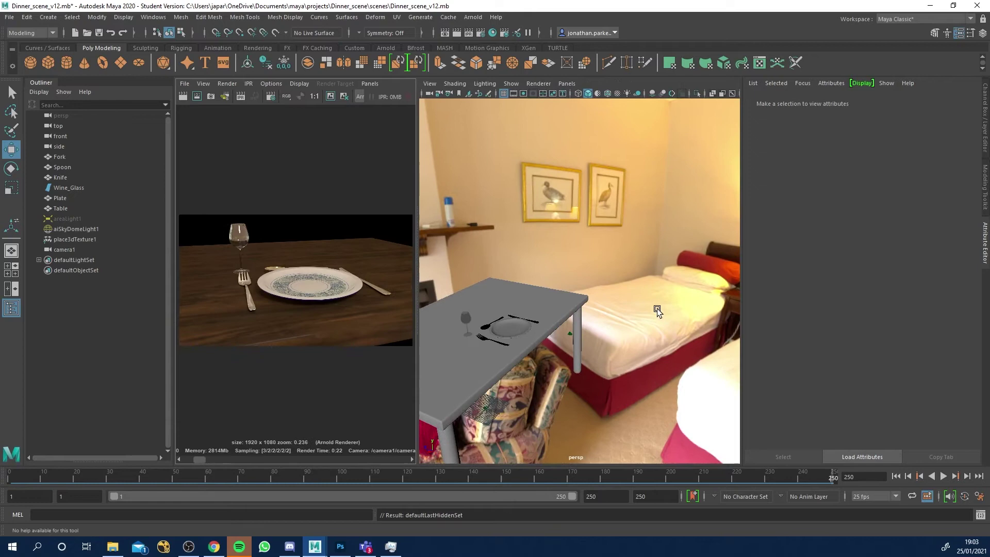
pyautogui.keyDown('alt'); pyautogui.moveTo(657, 308); pyautogui.dragTo(543, 311); pyautogui.keyUp('alt')
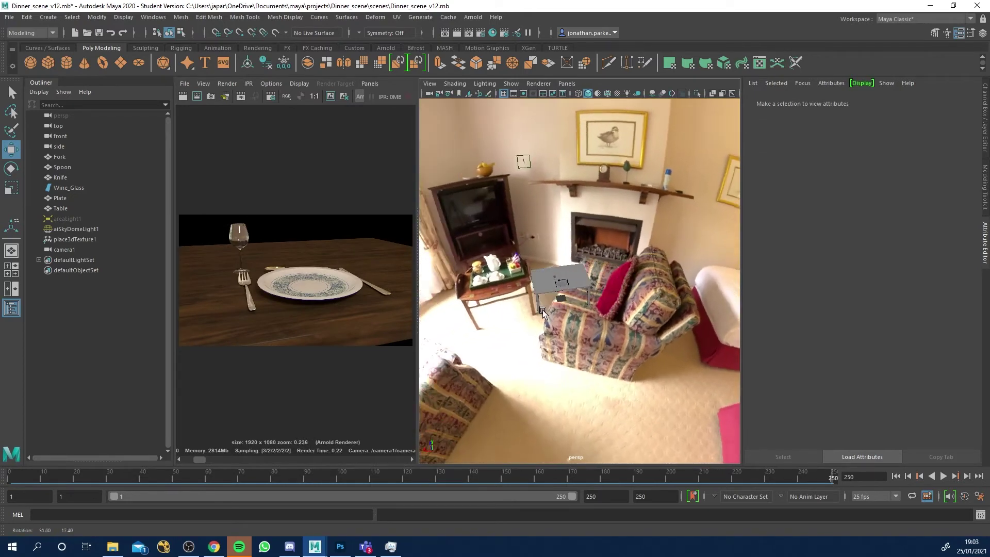
pyautogui.scroll(6, 543, 311)
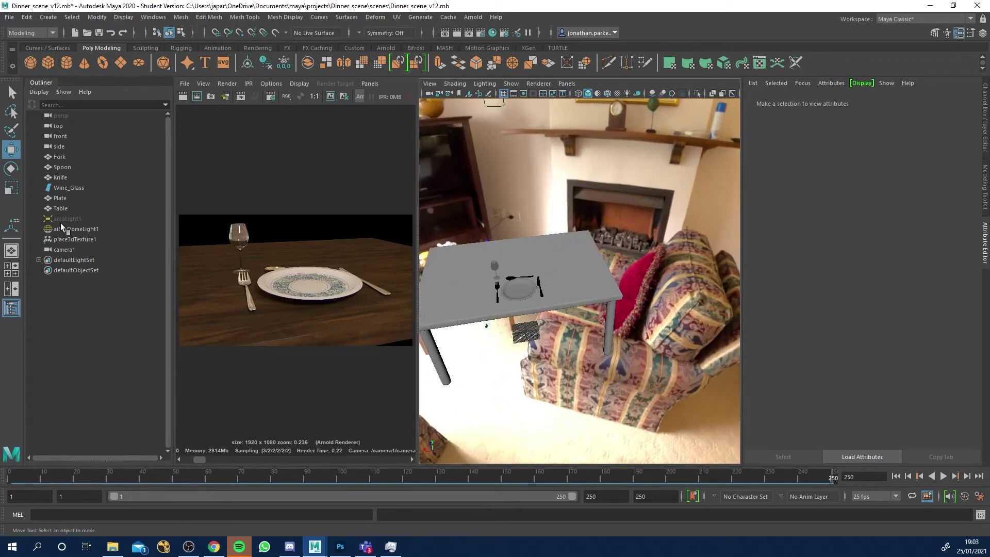
# Unhide areaLight1 and orbit the view around the table toward the window
pyautogui.click(61, 219)
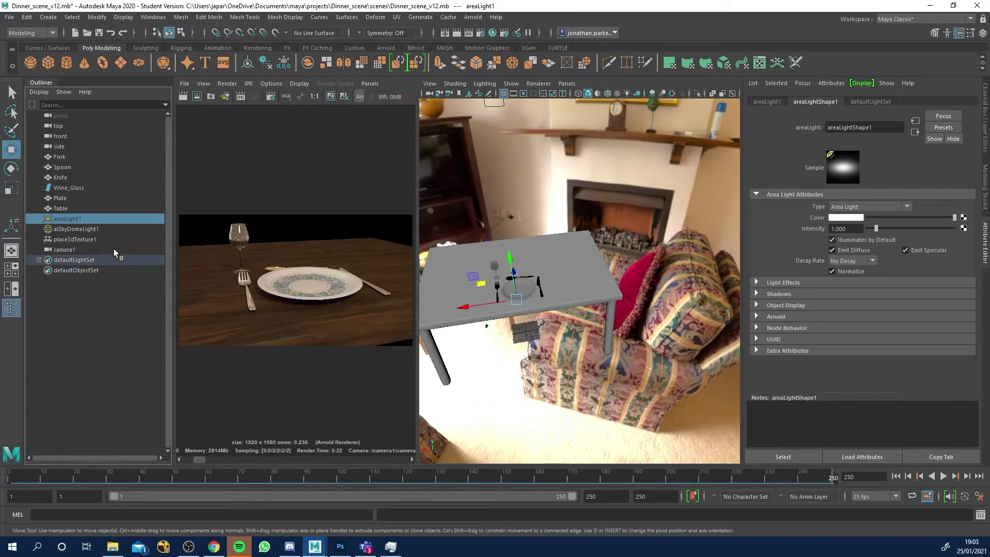
pyautogui.hotkey('ctrl', 'h')
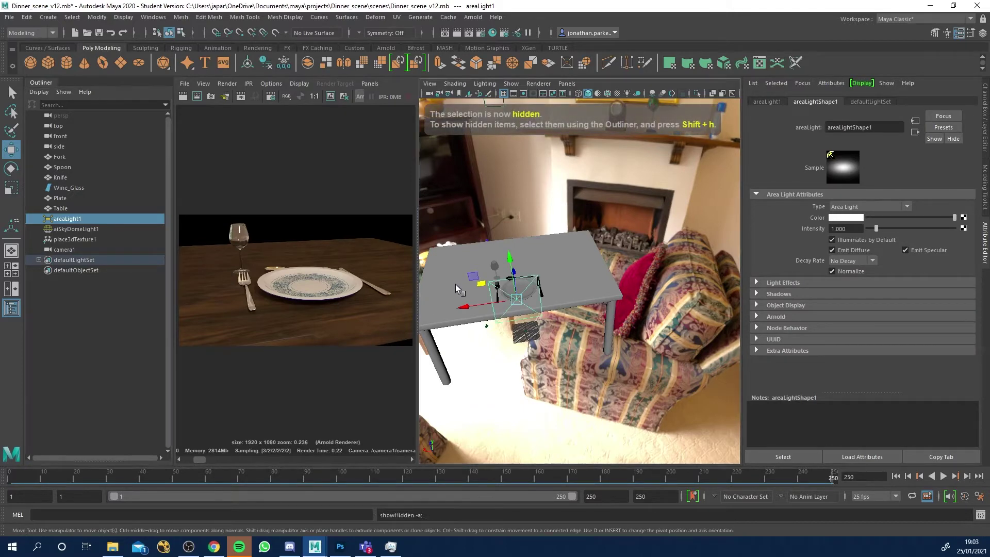
pyautogui.keyDown('alt'); pyautogui.moveTo(540, 343); pyautogui.dragTo(622, 276); pyautogui.keyUp('alt')
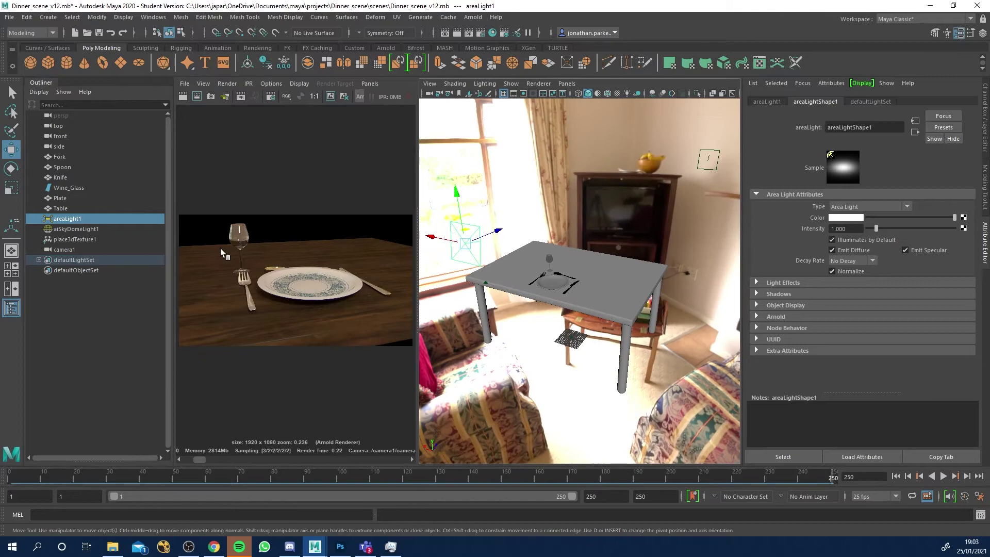
pyautogui.keyDown('alt'); pyautogui.moveTo(447, 278); pyautogui.dragTo(669, 266); pyautogui.keyUp('alt')
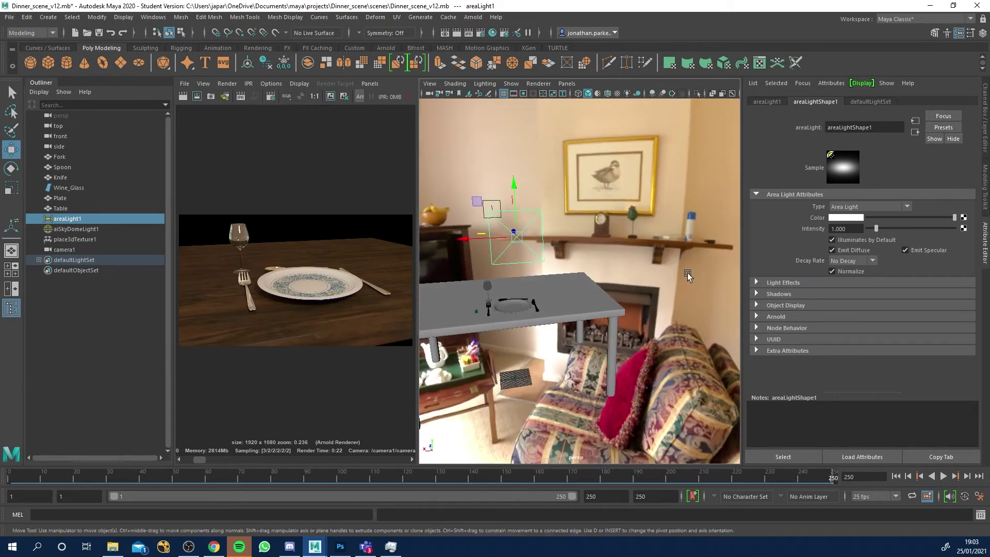
# Select the area light in the viewport with the Rotate tool, viewed from above the table
pyautogui.click(686, 271)
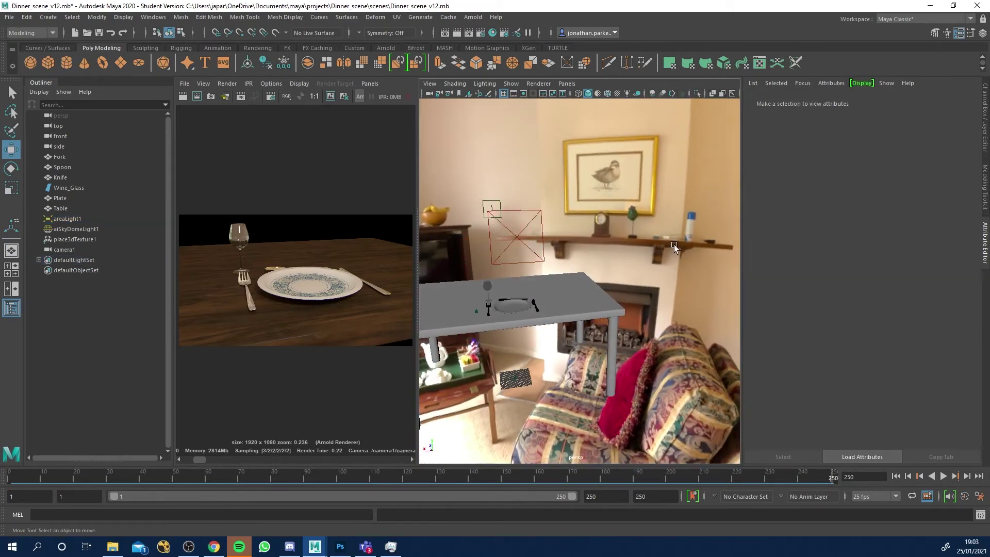
pyautogui.click(72, 230)
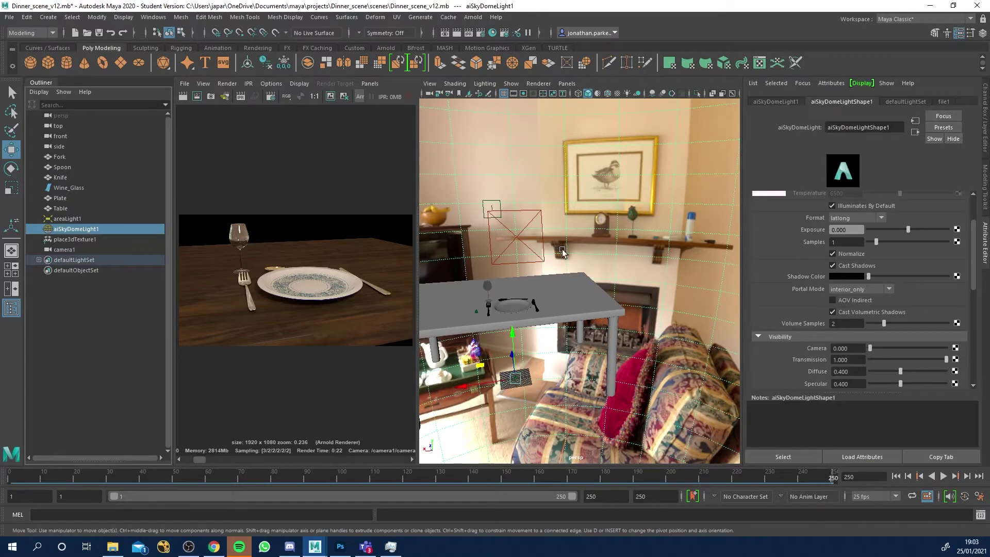
pyautogui.click(12, 168)
pyautogui.keyDown('alt'); pyautogui.moveTo(543, 394); pyautogui.dragTo(476, 290); pyautogui.keyUp('alt')
pyautogui.click(476, 290)
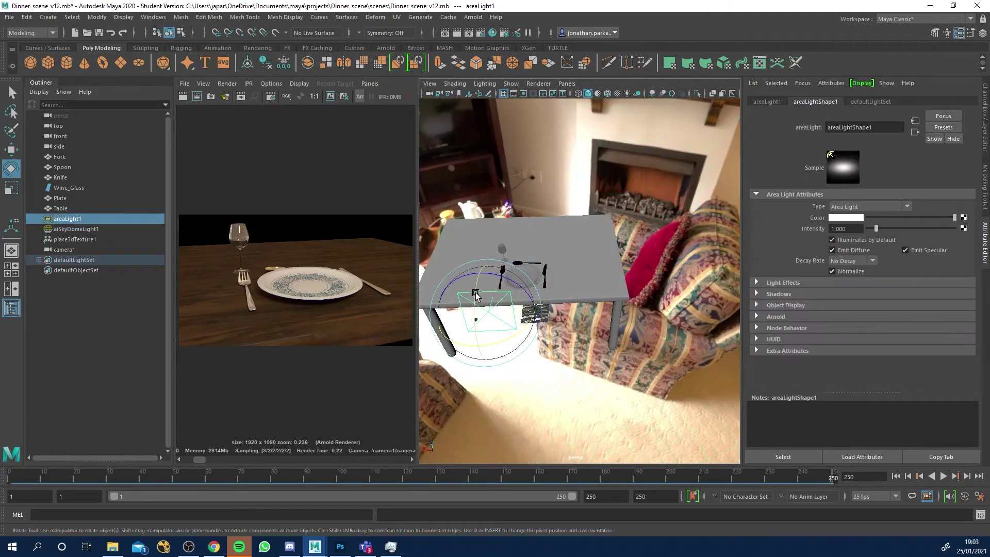
pyautogui.keyDown('alt'); pyautogui.moveTo(539, 330); pyautogui.dragTo(453, 320); pyautogui.keyUp('alt')
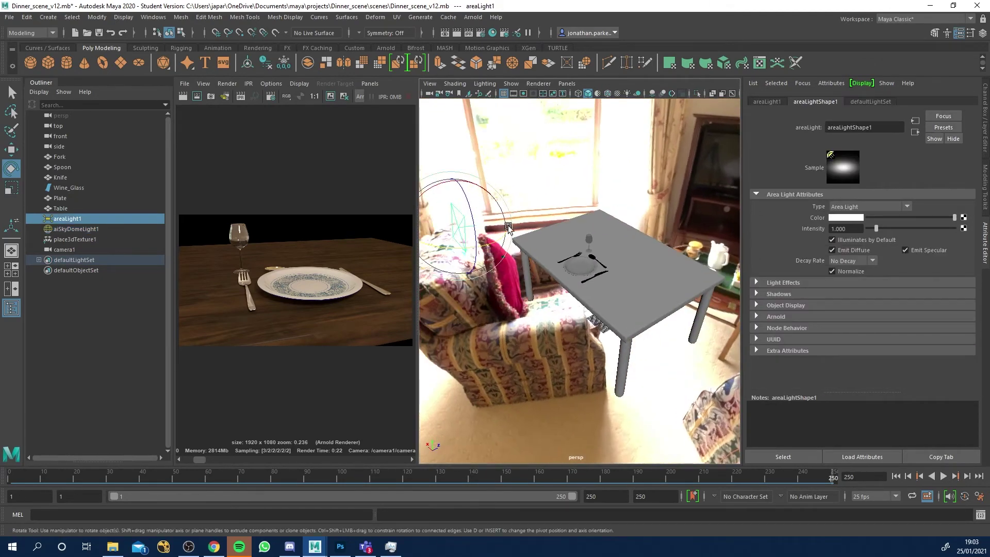
pyautogui.keyDown('alt'); pyautogui.moveTo(552, 261); pyautogui.dragTo(410, 236); pyautogui.keyUp('alt')
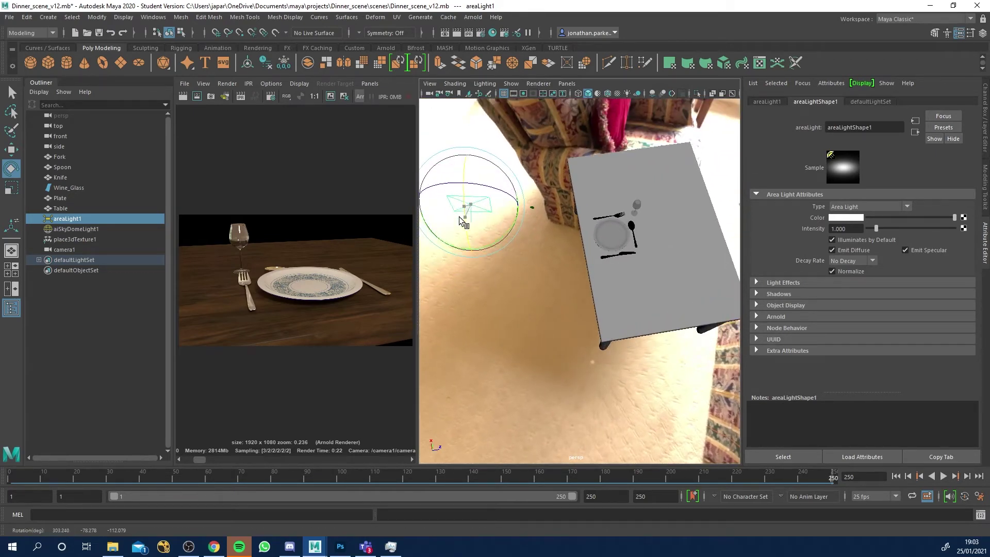
# Tilt and re-aim the area light toward the place setting, then widen the Render View
pyautogui.keyDown('alt'); pyautogui.moveTo(478, 219); pyautogui.dragTo(537, 242); pyautogui.keyUp('alt')
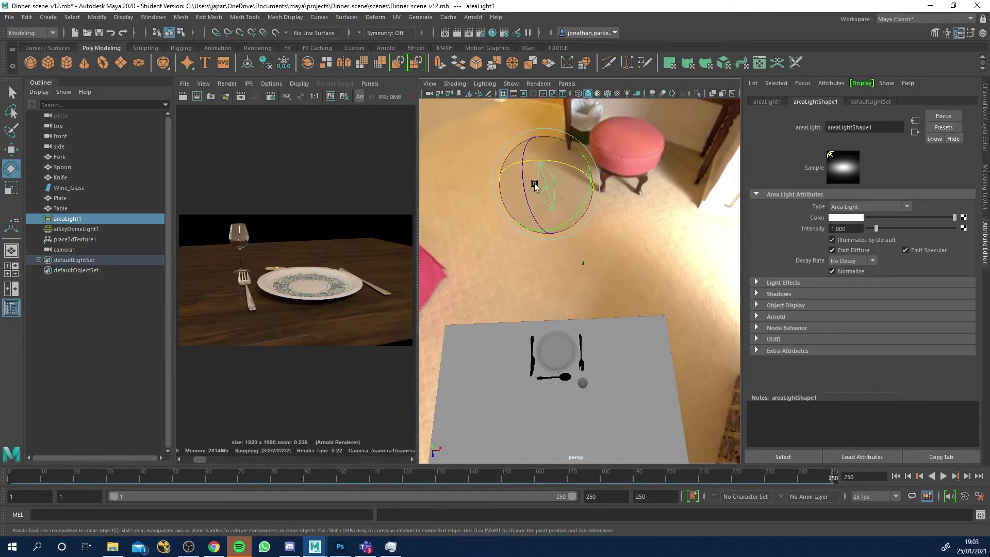
pyautogui.moveTo(520, 172); pyautogui.dragTo(639, 223)
pyautogui.press('w')
pyautogui.press('e')
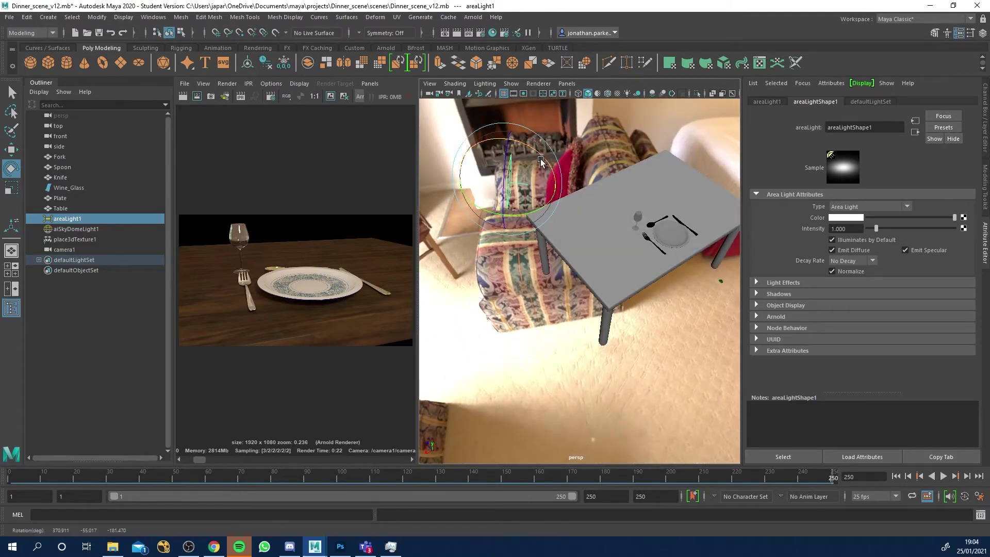
pyautogui.moveTo(541, 162); pyautogui.dragTo(534, 258)
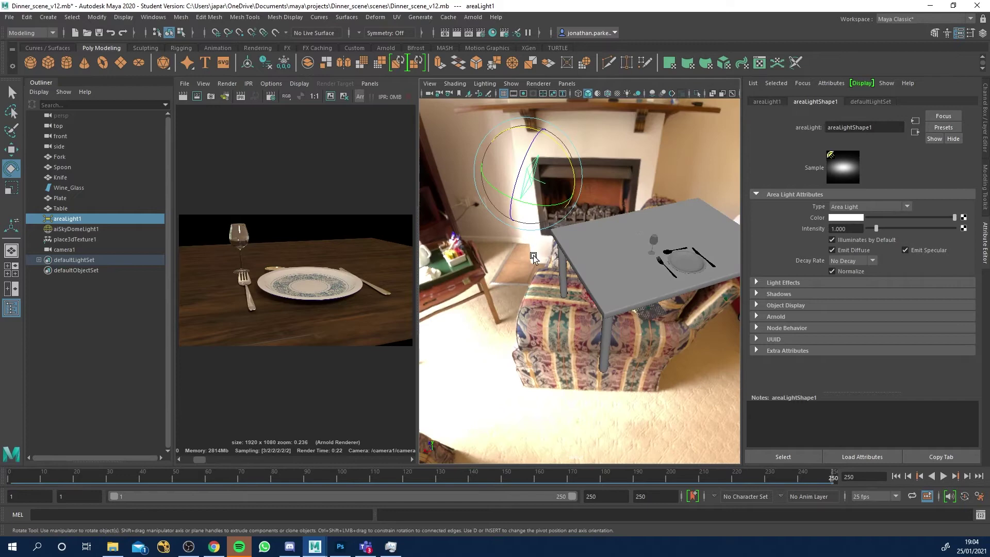
pyautogui.moveTo(418, 145); pyautogui.dragTo(555, 145)
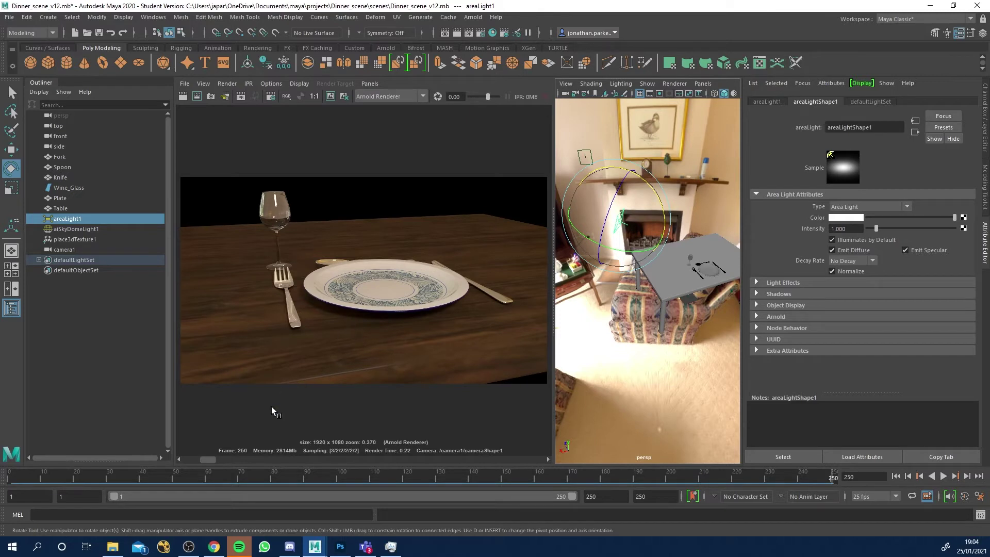
# Re-render camera1 with the re-aimed area light, browsing the stored renders before and after
pyautogui.moveTo(207, 459); pyautogui.dragTo(194, 458)
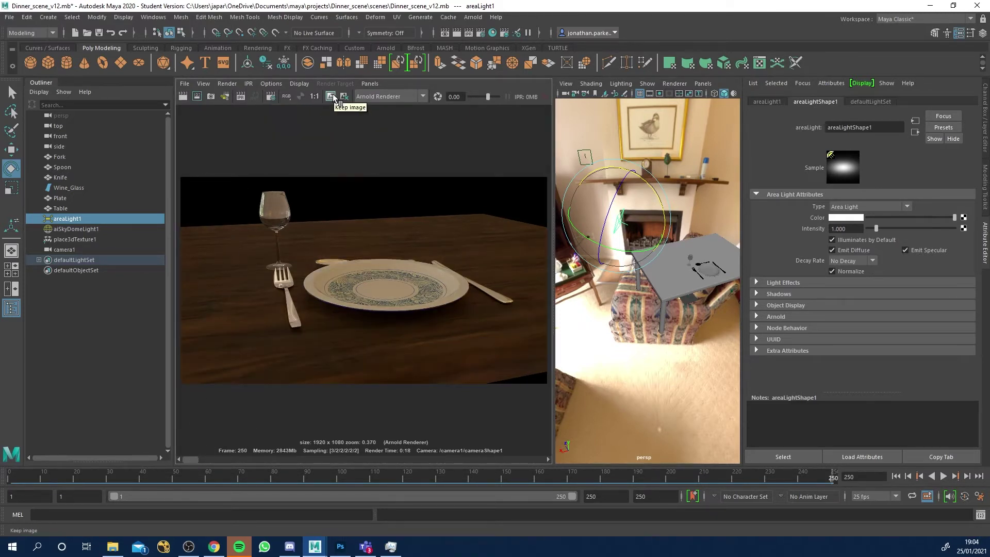
pyautogui.click(183, 97)
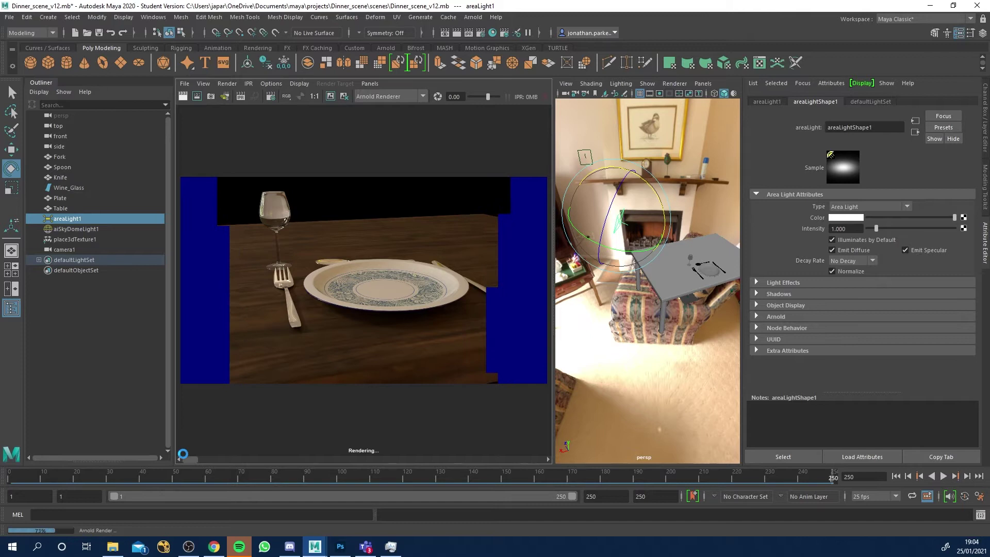
pyautogui.moveTo(190, 460)
pyautogui.mouseDown()
pyautogui.moveTo(232, 461)
pyautogui.moveTo(187, 465)
pyautogui.moveTo(207, 463)
pyautogui.mouseUp()
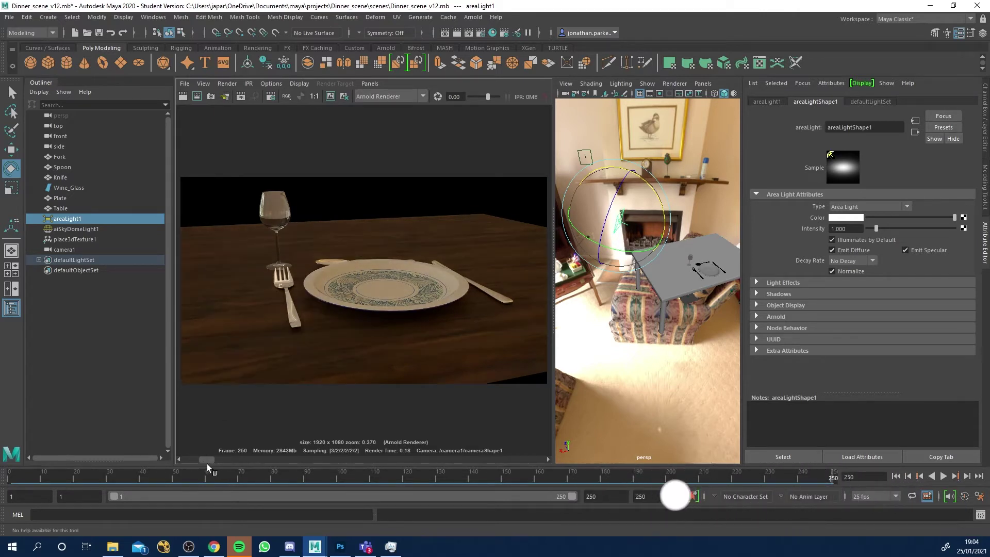
pyautogui.click(345, 97)
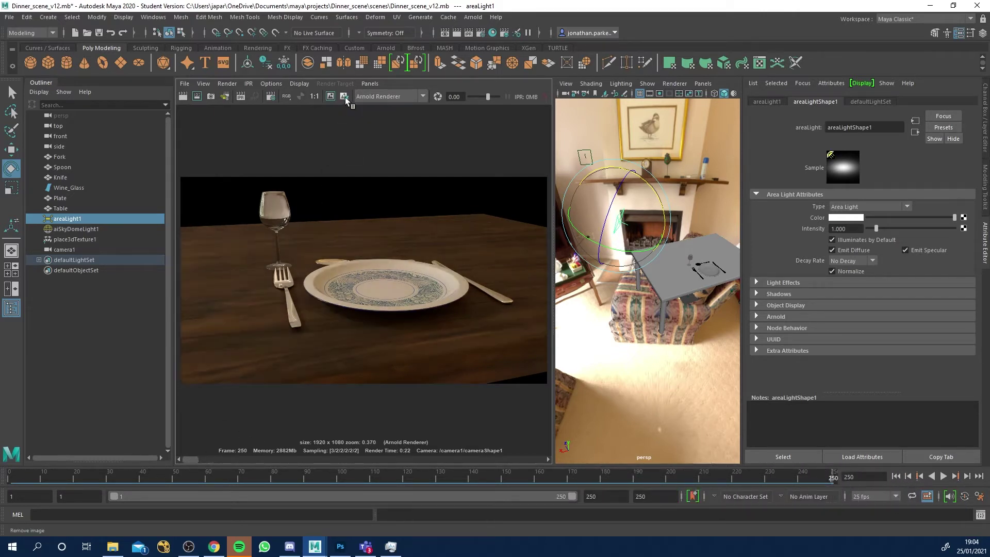
pyautogui.moveTo(188, 460)
pyautogui.mouseDown()
pyautogui.moveTo(205, 456)
pyautogui.moveTo(193, 456)
pyautogui.mouseUp()
pyautogui.moveTo(190, 460)
pyautogui.mouseDown()
pyautogui.moveTo(200, 462)
pyautogui.moveTo(190, 463)
pyautogui.mouseUp()
pyautogui.moveTo(191, 462); pyautogui.dragTo(204, 462)
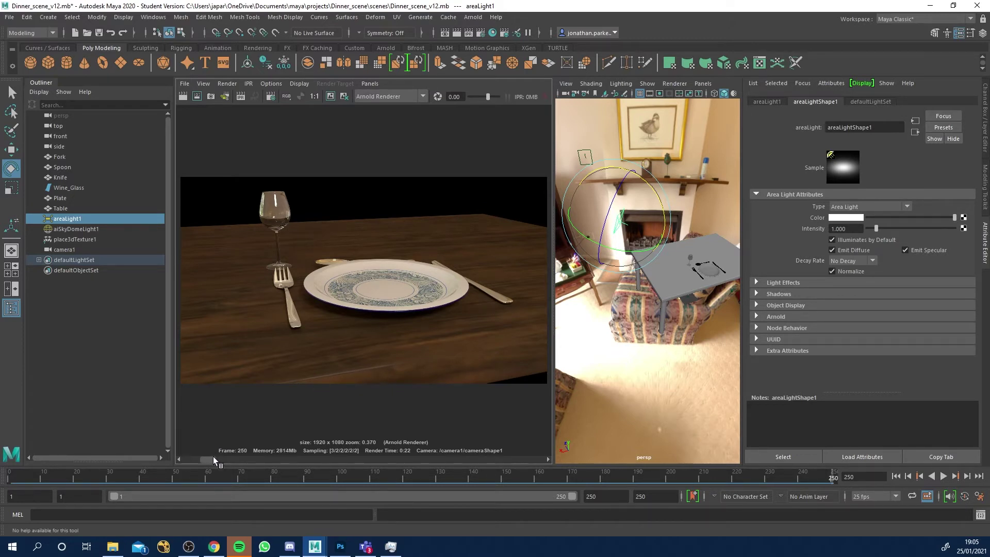
pyautogui.moveTo(214, 457); pyautogui.dragTo(201, 457)
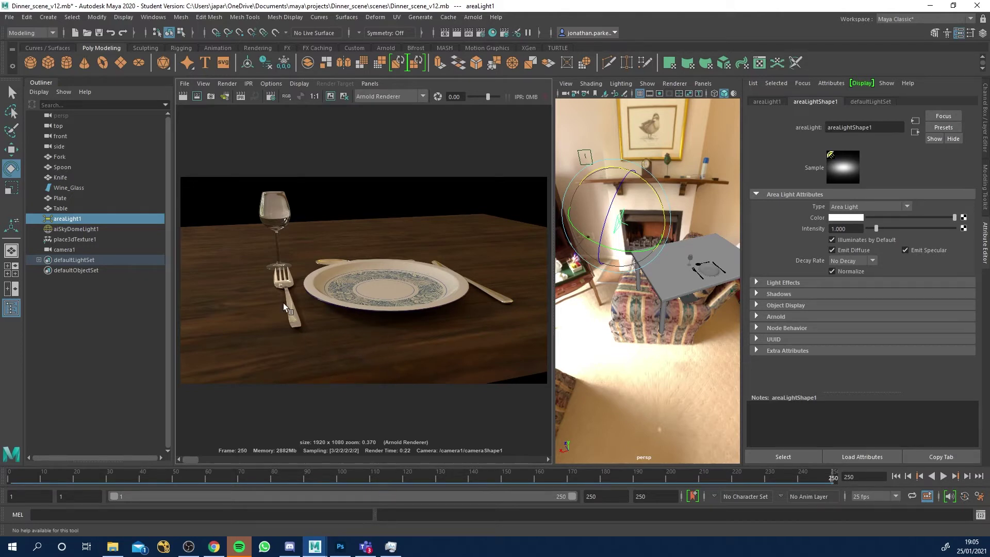
pyautogui.moveTo(320, 478); pyautogui.dragTo(401, 478)
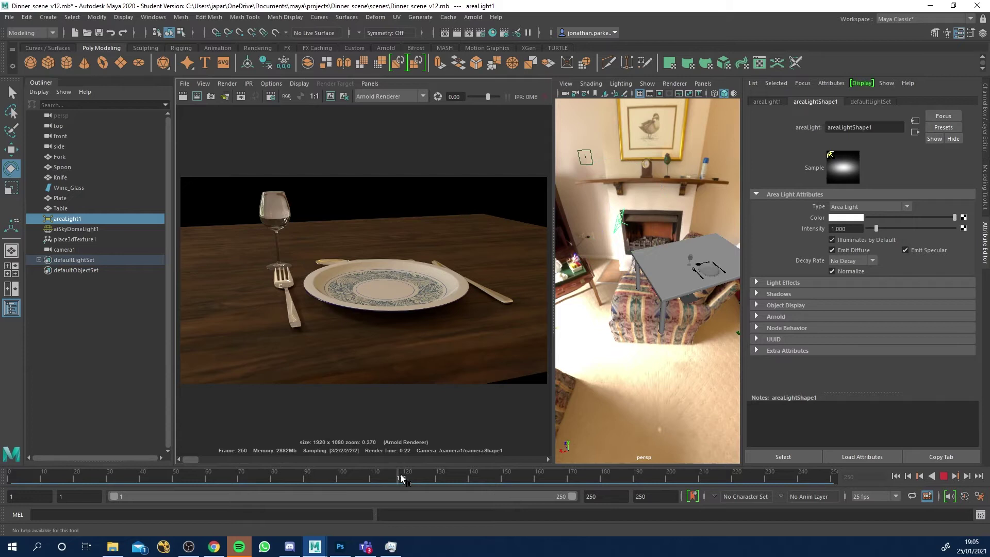
pyautogui.moveTo(103, 478); pyautogui.dragTo(810, 479)
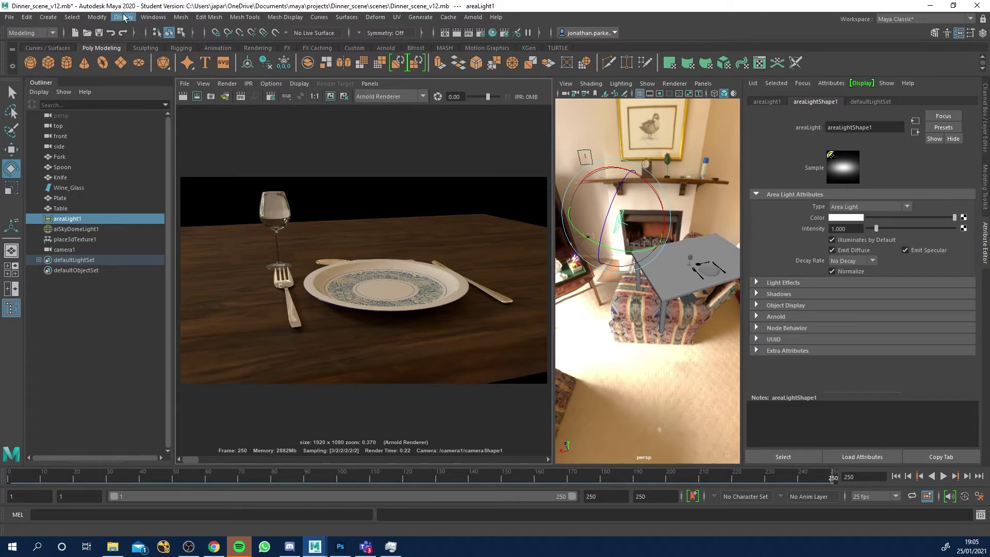
# Duplicate areaLight1 as areaLight2 with Ctrl+D and orbit to a close top-down view of the table
pyautogui.click(55, 18)
pyautogui.click(54, 18)
pyautogui.press('e')
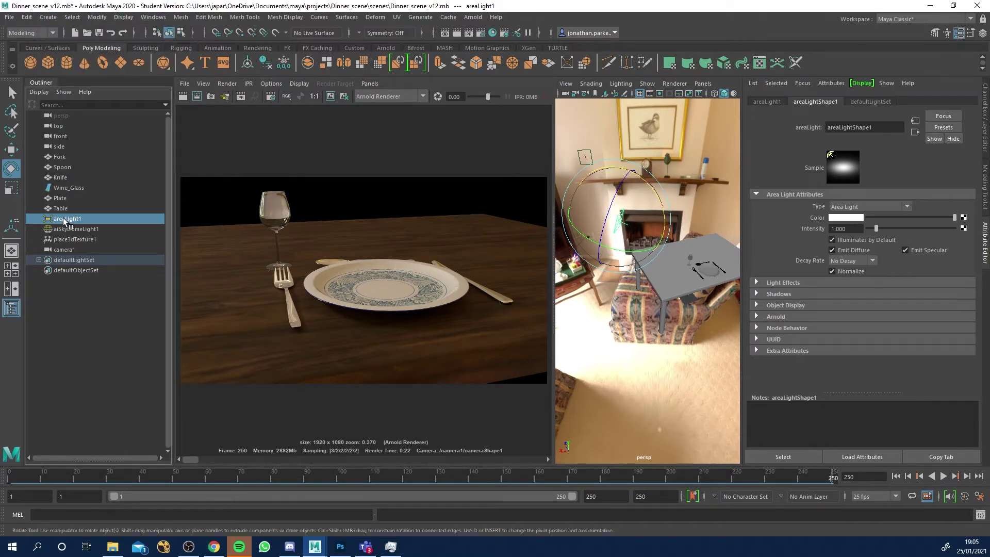
pyautogui.hotkey('ctrl', 'd')
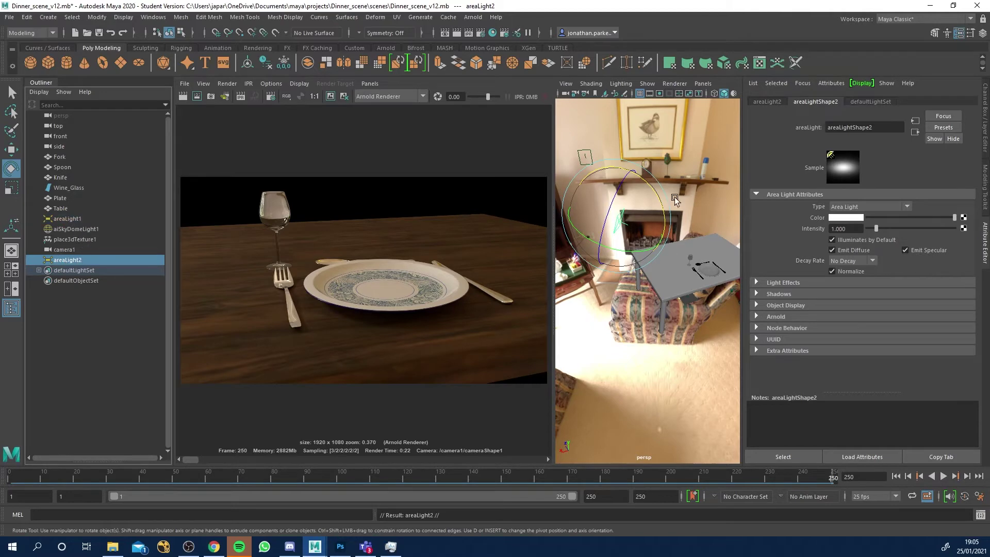
pyautogui.keyDown('alt'); pyautogui.moveTo(676, 254); pyautogui.dragTo(636, 281); pyautogui.keyUp('alt')
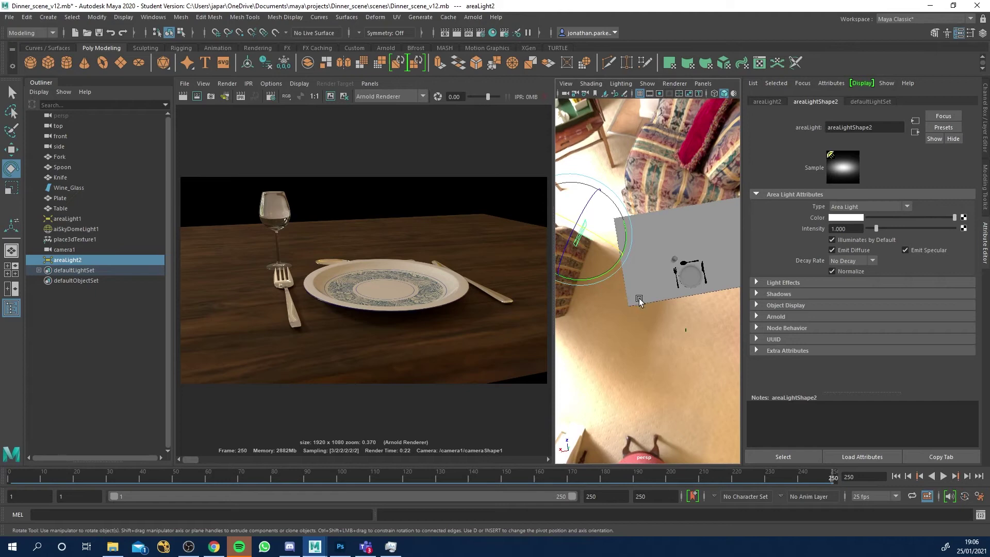
pyautogui.press('w')
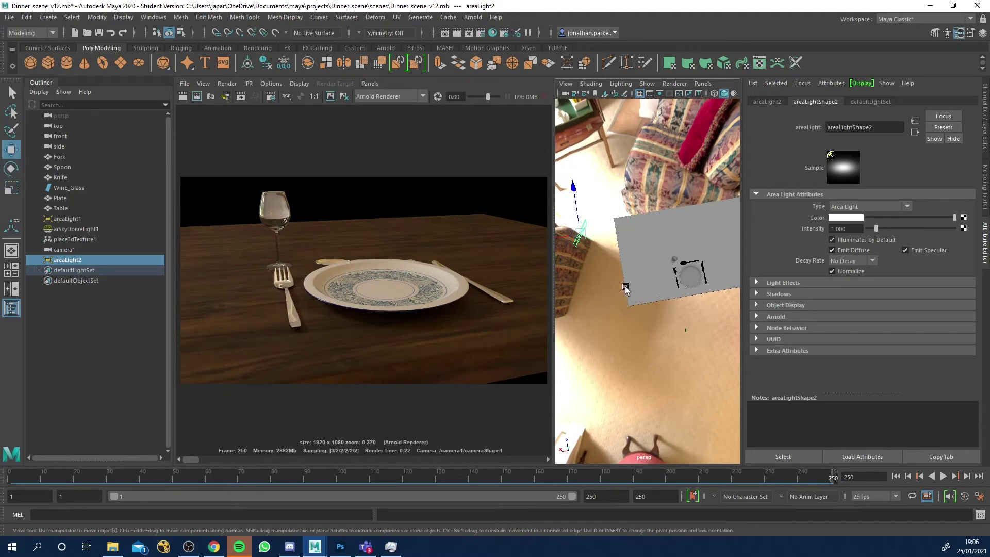
pyautogui.keyDown('alt'); pyautogui.moveTo(609, 252); pyautogui.dragTo(625, 294); pyautogui.keyUp('alt')
pyautogui.keyDown('alt'); pyautogui.moveTo(626, 294); pyautogui.dragTo(687, 260, button='right'); pyautogui.keyUp('alt')
pyautogui.keyDown('alt'); pyautogui.moveTo(688, 260); pyautogui.dragTo(629, 283); pyautogui.keyUp('alt')
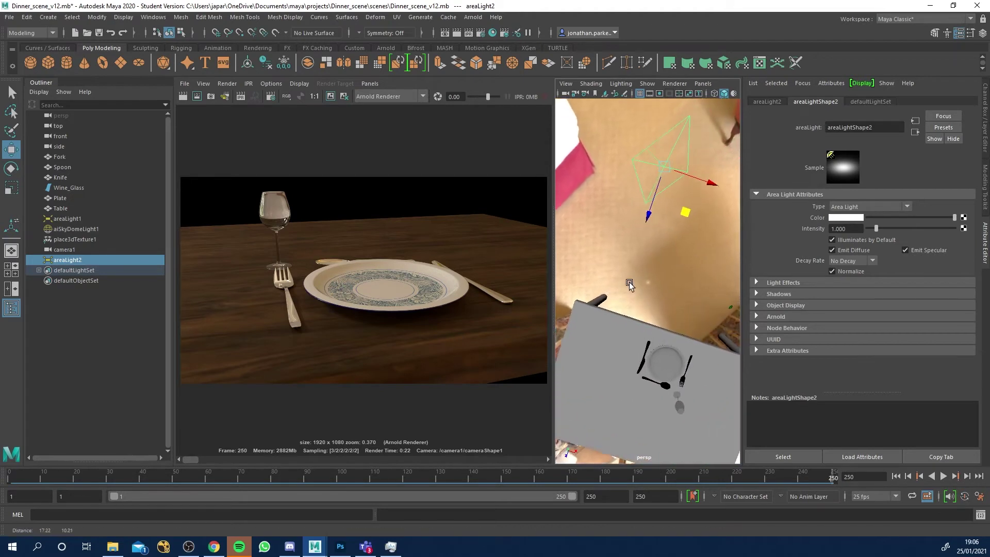
# Rotate areaLight2 to aim at the table from another angle
pyautogui.press('e')
pyautogui.moveTo(641, 210); pyautogui.dragTo(702, 198)
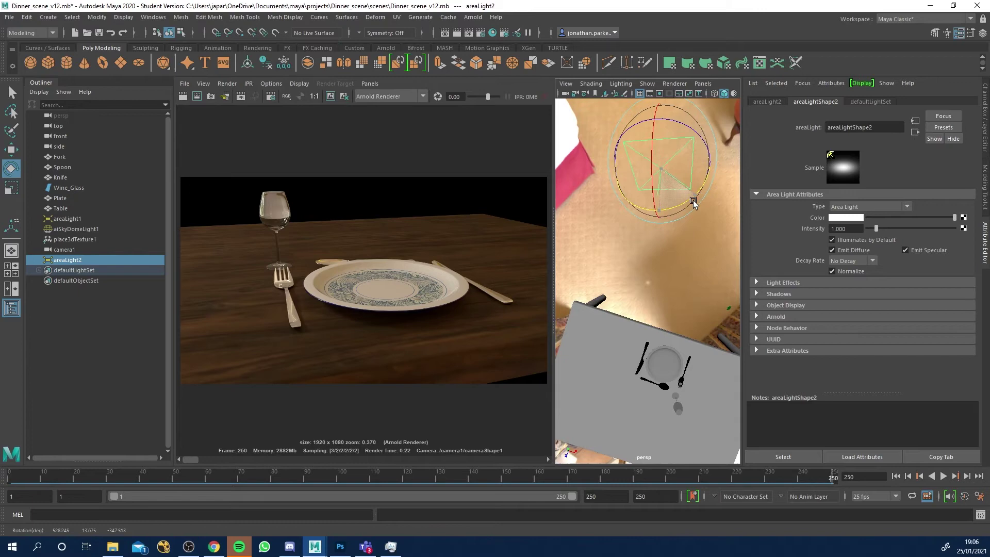
pyautogui.moveTo(694, 204); pyautogui.dragTo(557, 239)
pyautogui.press('w')
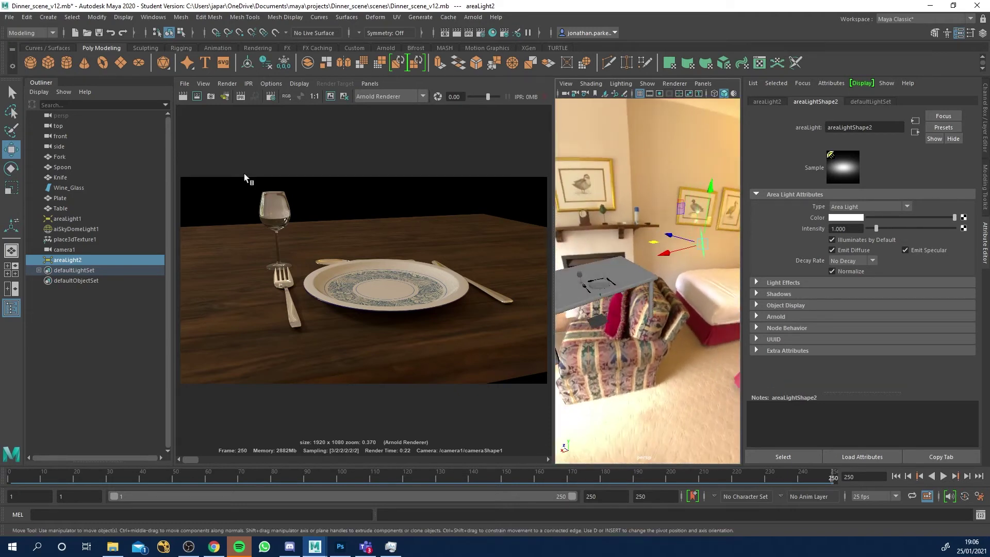
# Re-render camera1 with areaLight2 added and compare it against the stored renders
pyautogui.click(183, 97)
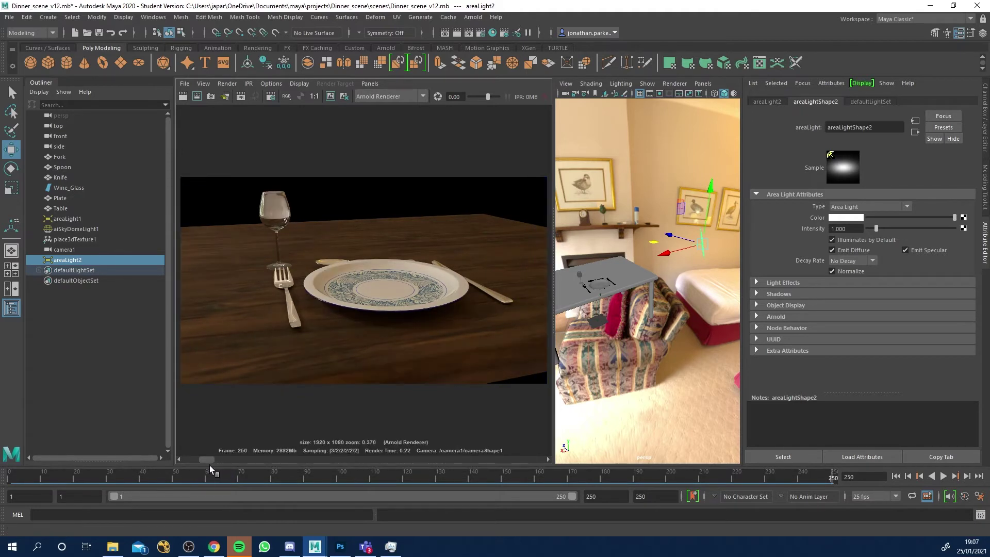
pyautogui.moveTo(188, 466); pyautogui.dragTo(200, 467)
pyautogui.moveTo(208, 459); pyautogui.dragTo(199, 459)
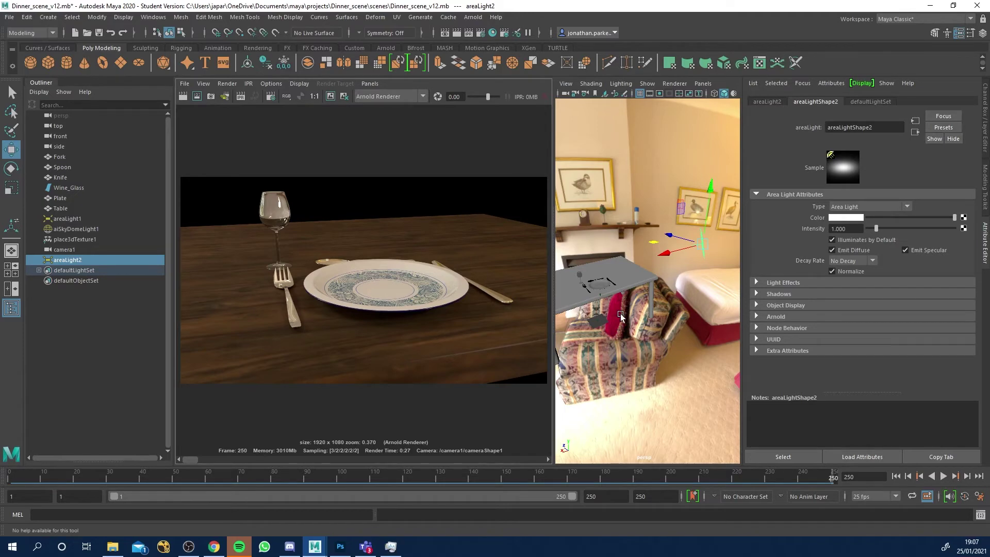
# Lower areaLight2 beside the bed and rotate it to angle toward the table
pyautogui.keyDown('alt'); pyautogui.moveTo(621, 314); pyautogui.dragTo(666, 283); pyautogui.keyUp('alt')
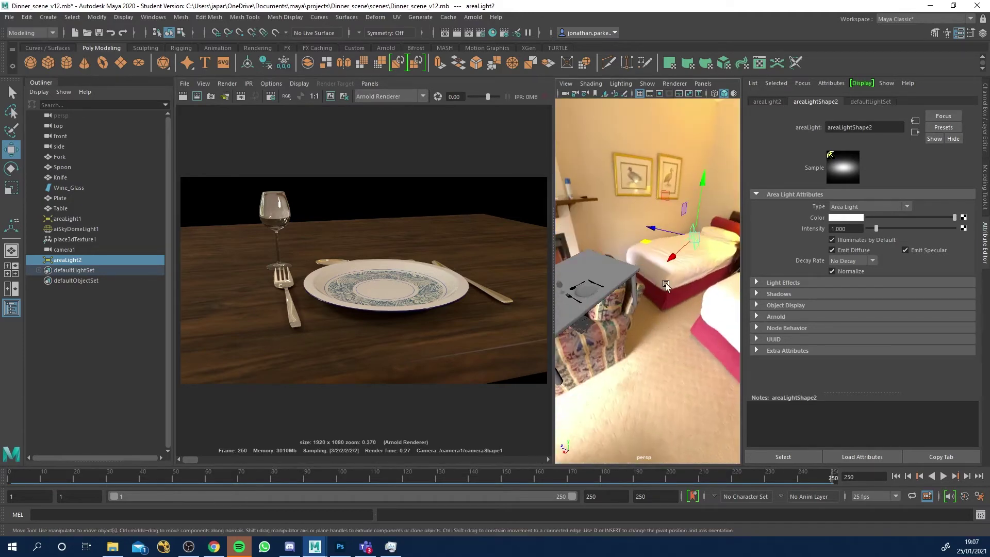
pyautogui.moveTo(705, 170); pyautogui.dragTo(706, 195)
pyautogui.moveTo(699, 235); pyautogui.dragTo(698, 236)
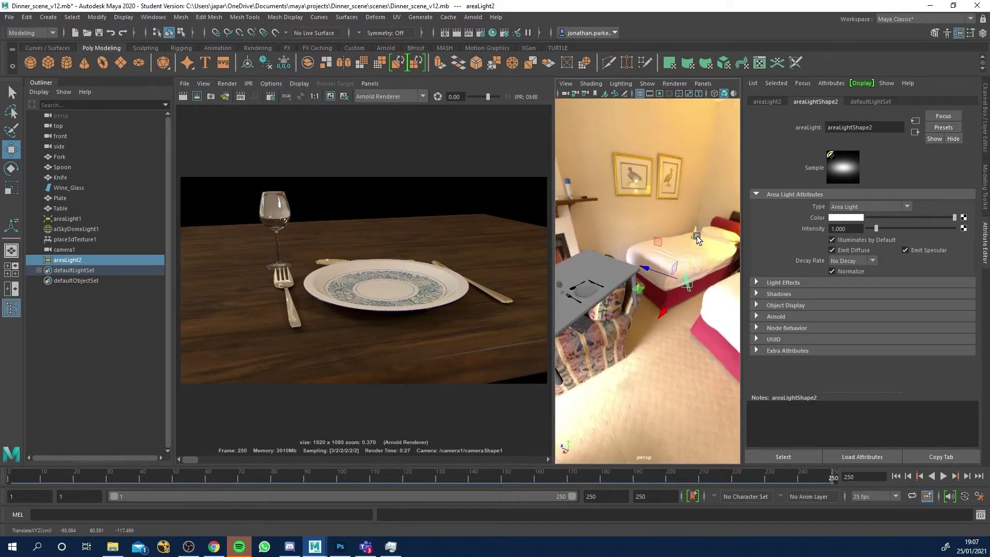
pyautogui.press('e')
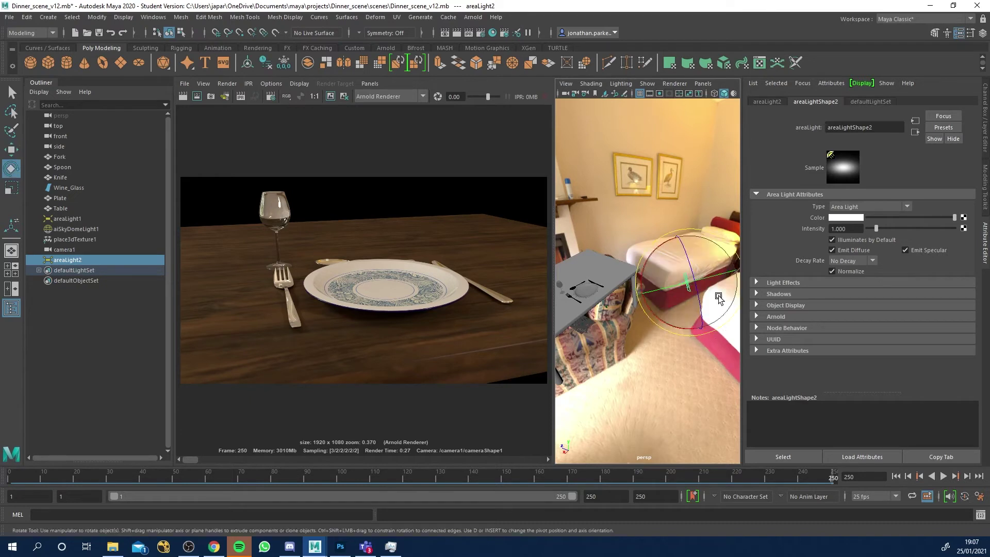
pyautogui.moveTo(662, 274); pyautogui.dragTo(681, 255)
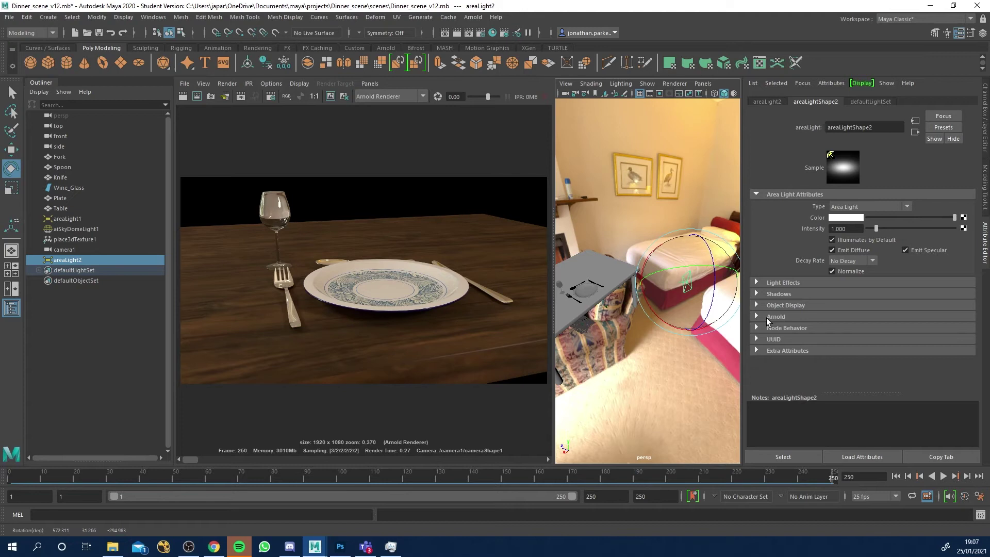
# Re-render with the moved light, browse render history, and expand areaLightShape2's Arnold section
pyautogui.click(183, 97)
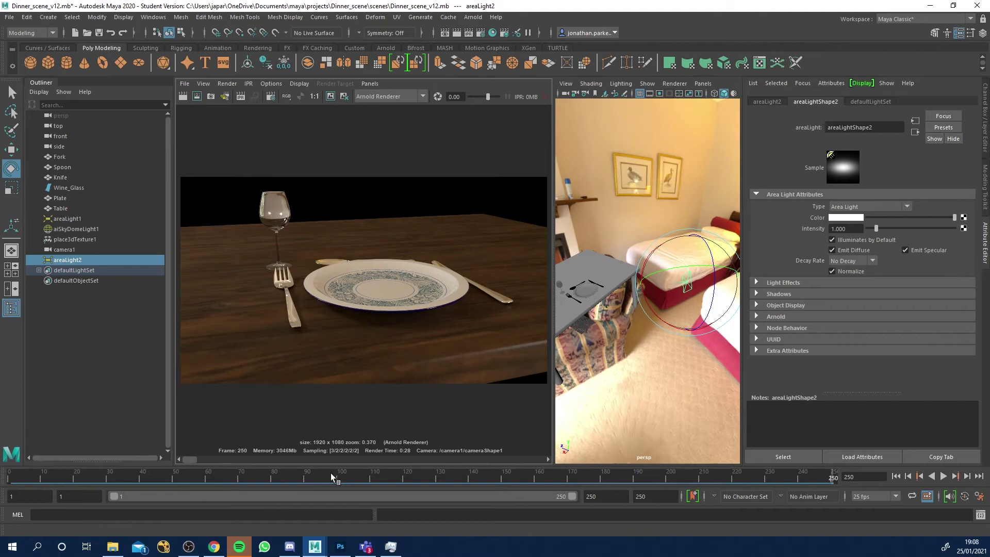
pyautogui.moveTo(188, 458); pyautogui.dragTo(208, 463)
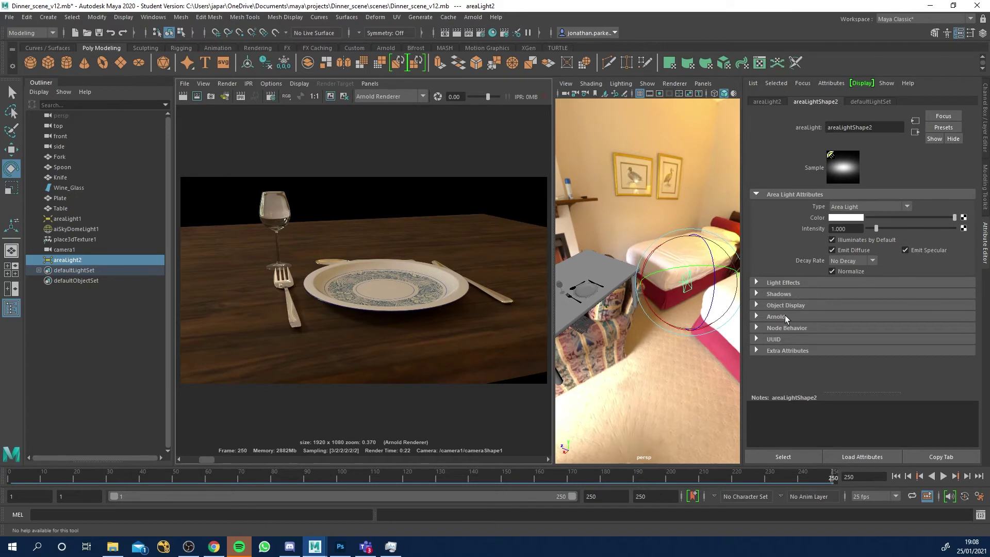
pyautogui.click(757, 317)
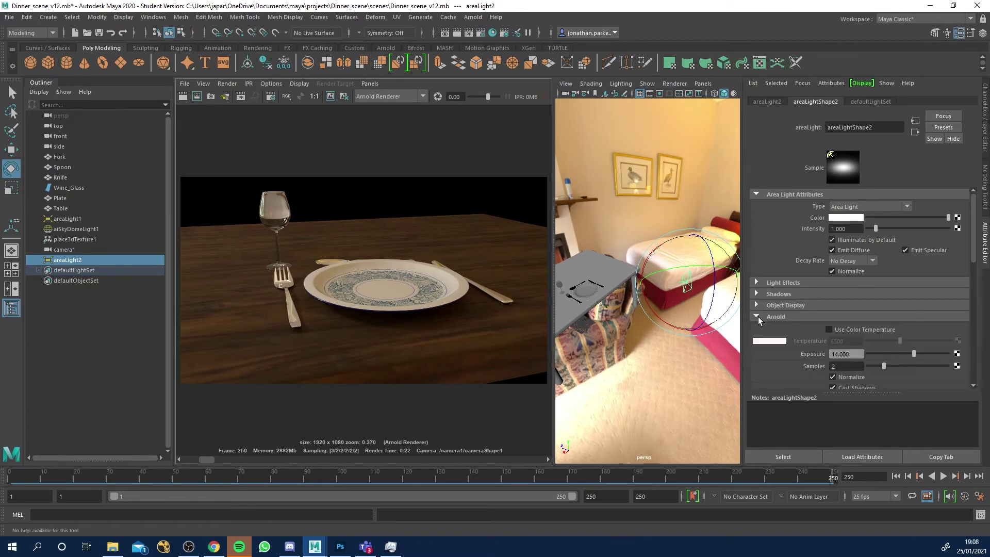
# Enable Use Color Temperature on areaLight2 and bring up the Kelvin chart search in Chrome
pyautogui.click(829, 330)
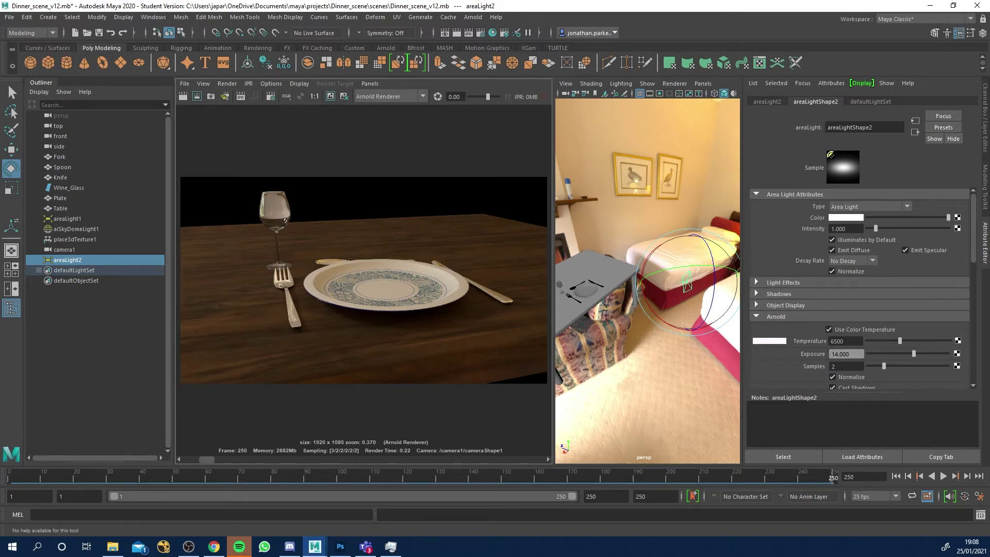
pyautogui.click(213, 547)
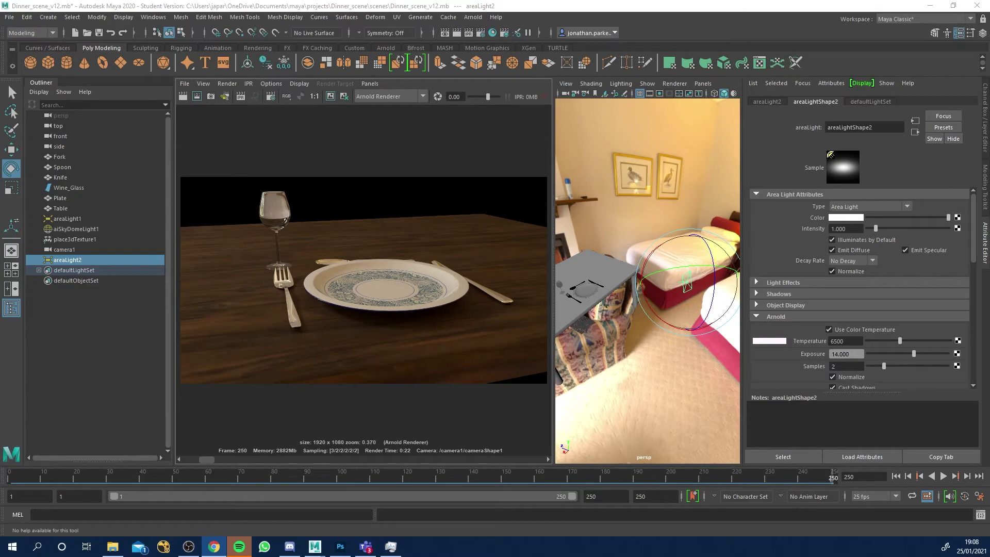
pyautogui.moveTo(989, 72); pyautogui.dragTo(774, 0)
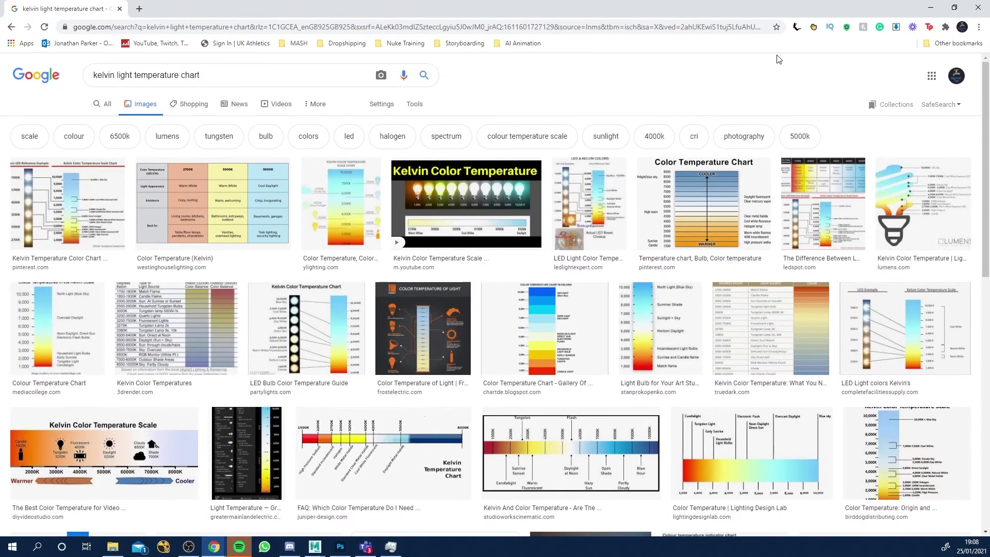
# Open the YLighting Kelvin colour temperature scale chart and restore the browser window
pyautogui.click(328, 196)
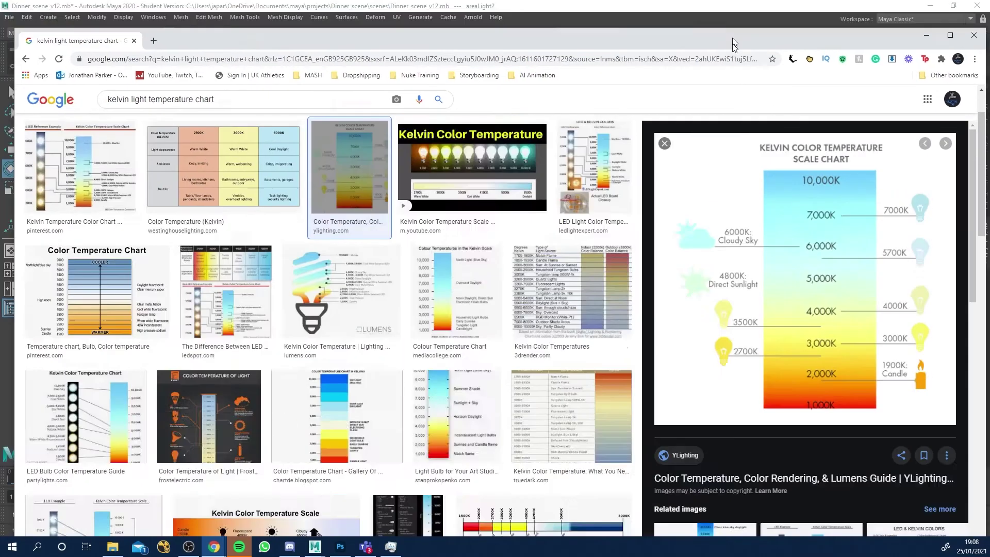
pyautogui.moveTo(794, 10); pyautogui.dragTo(712, 2)
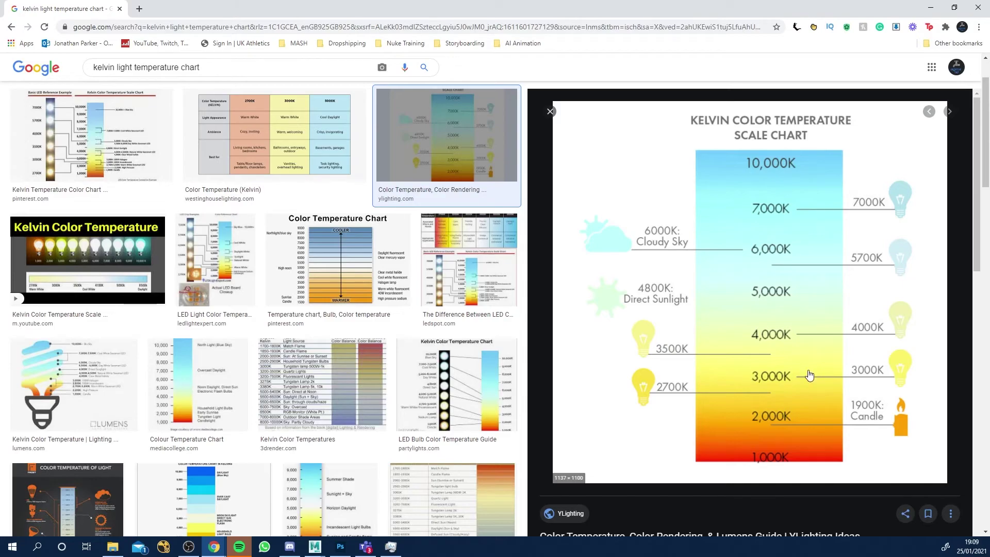
# Set areaLight2's temperature to 3000 K and remove the current image from render history
pyautogui.hotkey('alt', 'Tab')
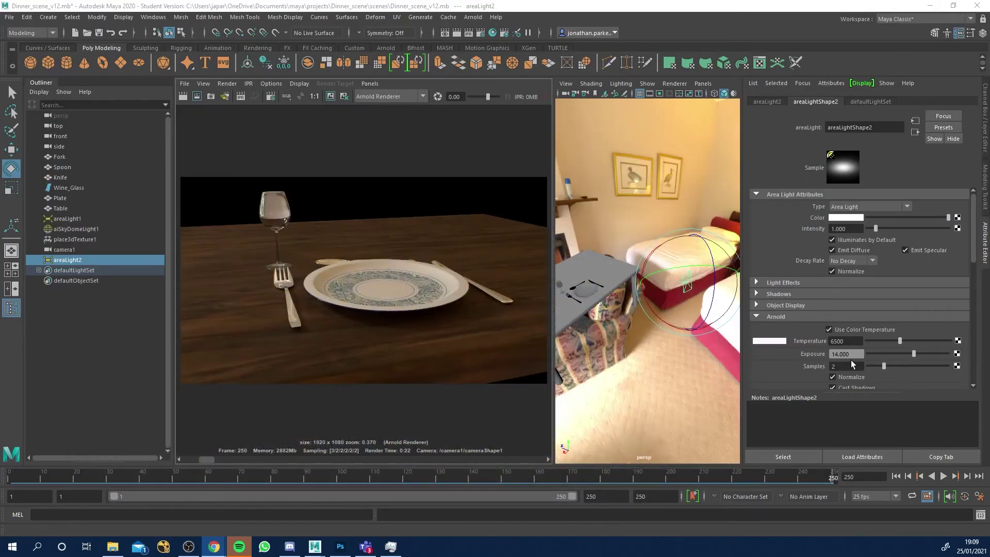
pyautogui.doubleClick(830, 341)
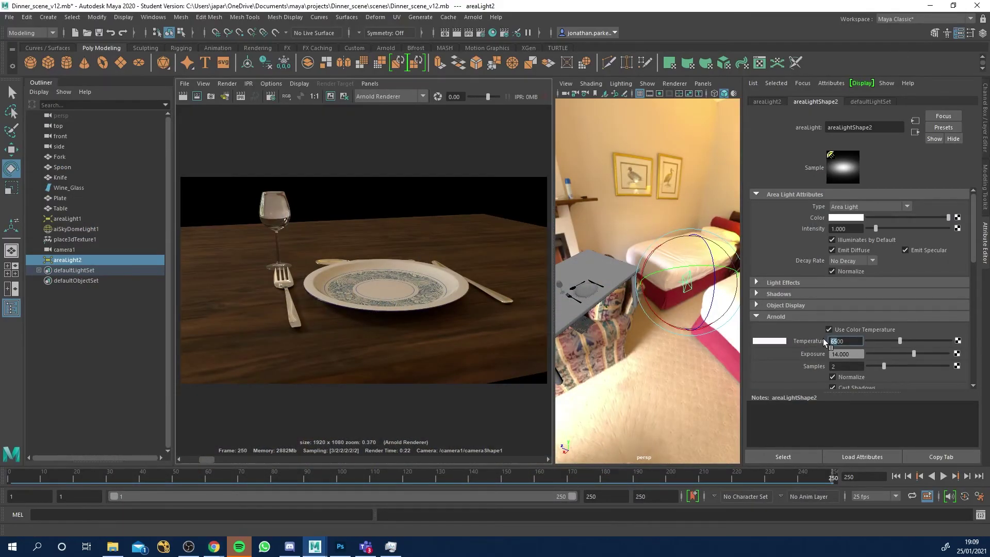
pyautogui.write('3000')
pyautogui.press('Return')
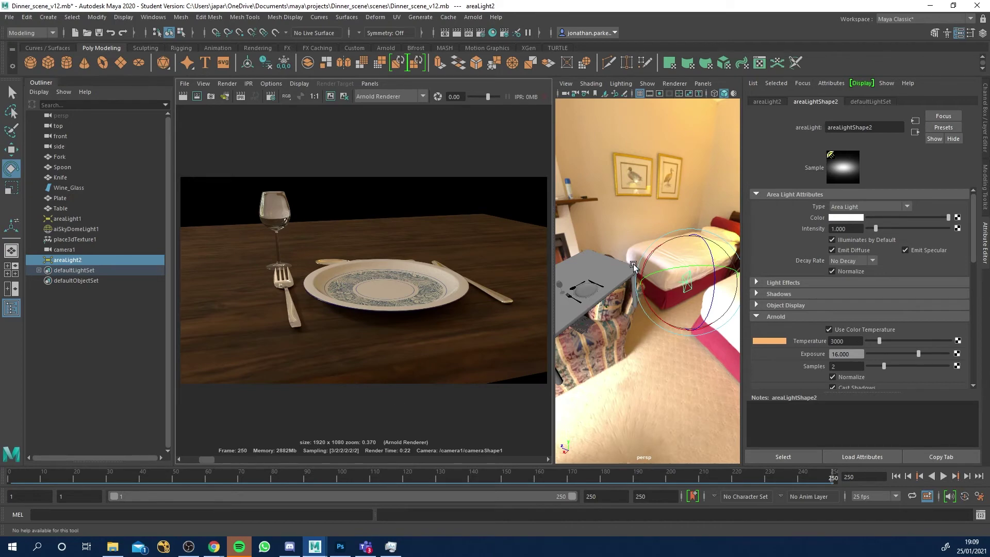
pyautogui.keyDown('alt'); pyautogui.moveTo(620, 389); pyautogui.dragTo(567, 398); pyautogui.keyUp('alt')
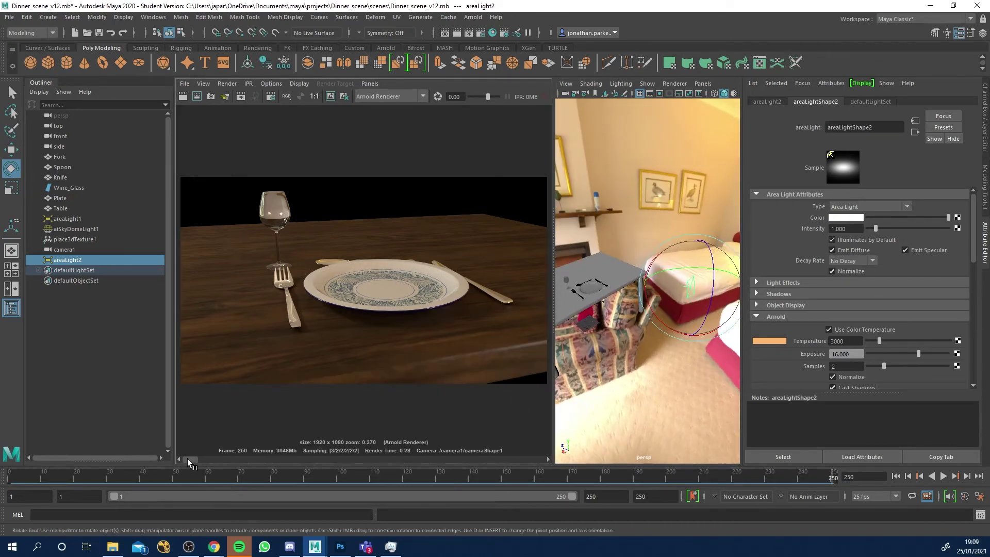
pyautogui.click(344, 97)
# Render the table with areaLight2 at 3000 K and exposure 16
pyautogui.click(182, 98)
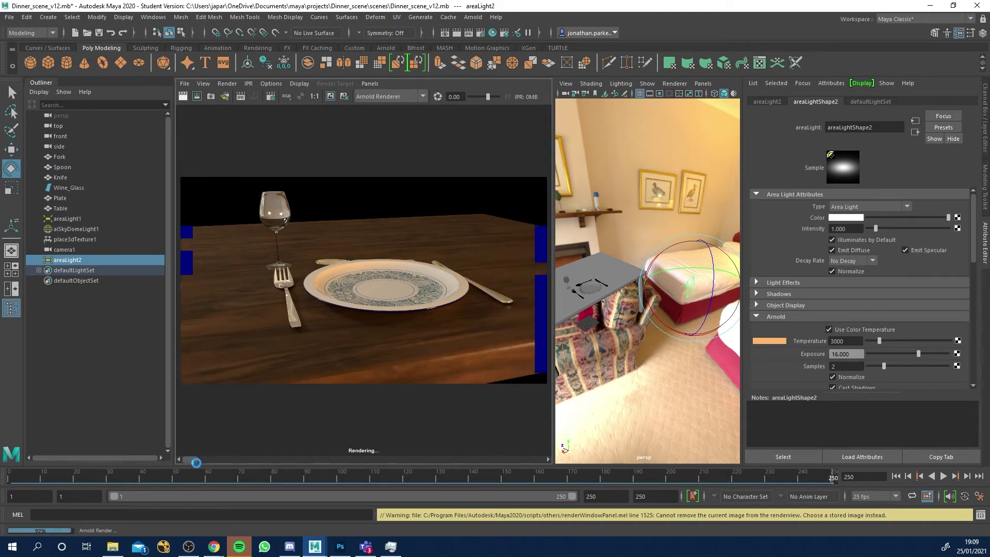
pyautogui.moveTo(192, 460)
pyautogui.mouseDown()
pyautogui.moveTo(204, 461)
pyautogui.moveTo(192, 460)
pyautogui.mouseUp()
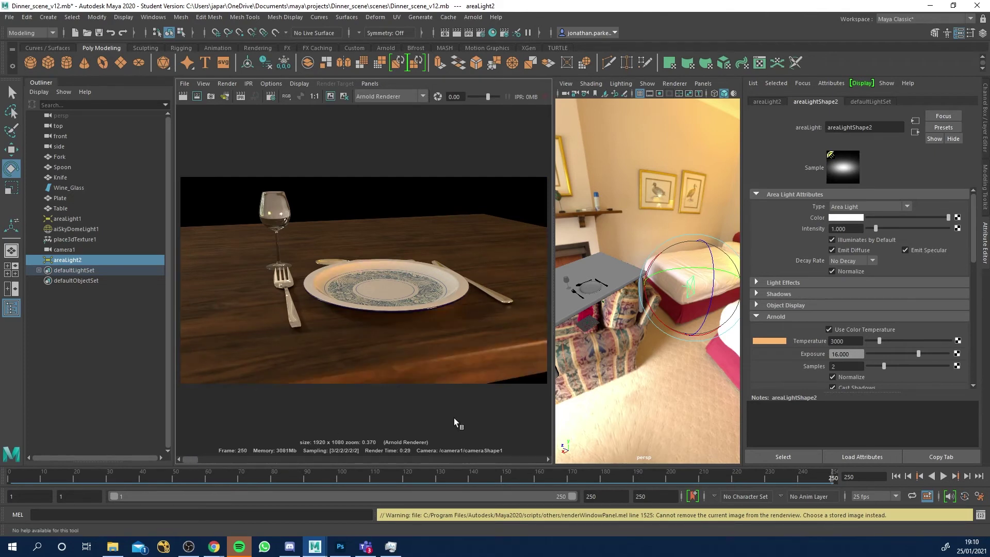
# Set areaLight2 to 4000 K (after trying 2000) with exposure 10 and re-render
pyautogui.click(834, 341)
pyautogui.write('2')
pyautogui.press('Return')
pyautogui.click(832, 339)
pyautogui.write('4')
pyautogui.press('Return')
pyautogui.write('10')
pyautogui.press('Return')
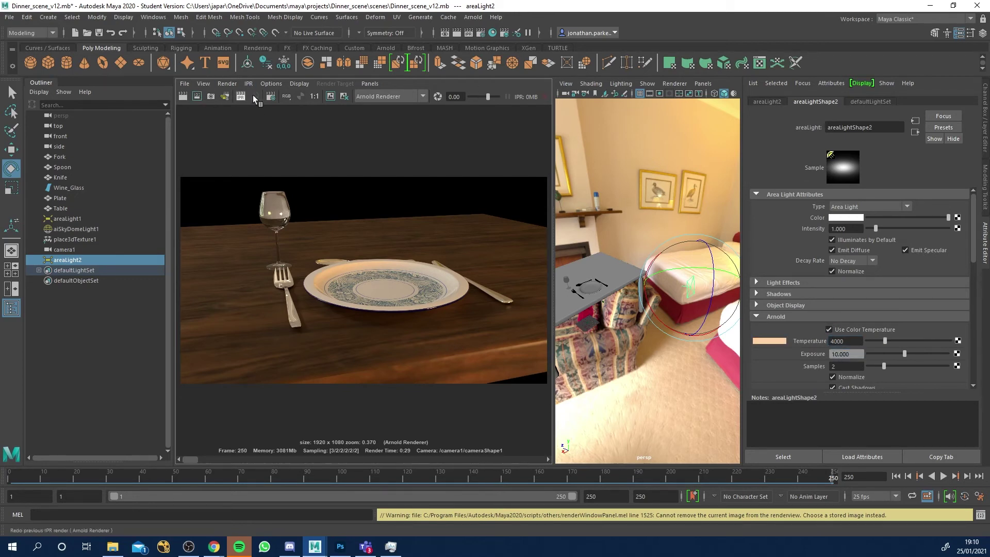
pyautogui.click(184, 97)
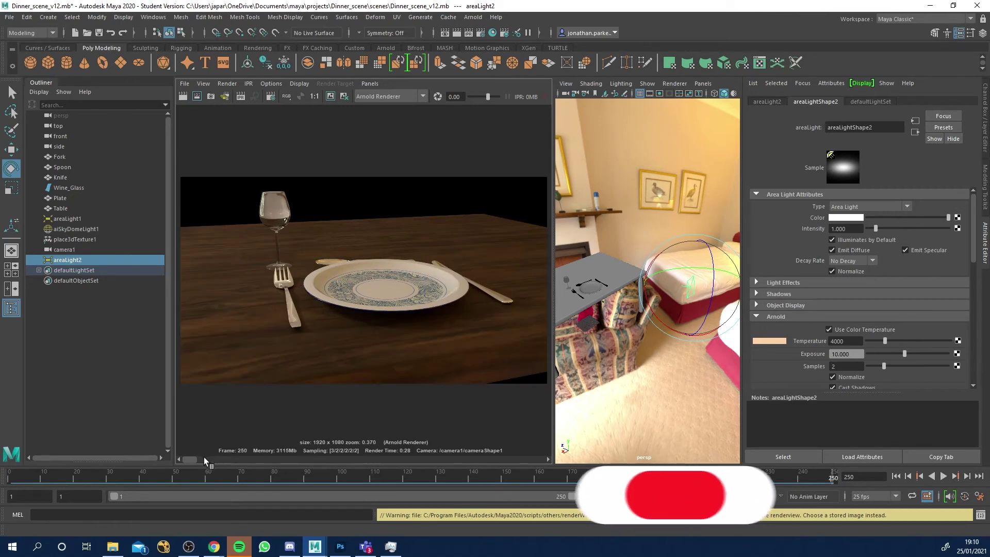
pyautogui.moveTo(186, 458)
pyautogui.mouseDown()
pyautogui.moveTo(202, 456)
pyautogui.moveTo(184, 455)
pyautogui.mouseUp()
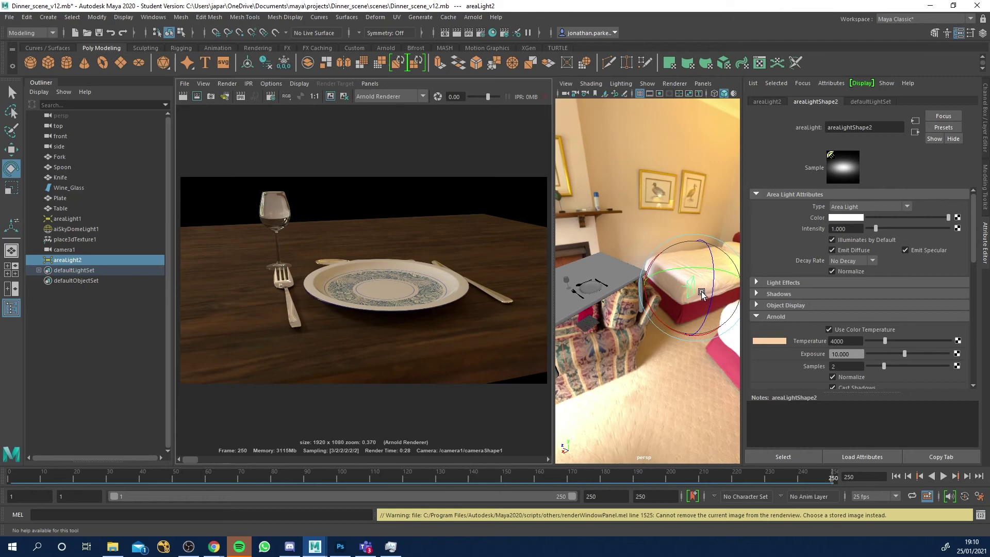
# Delete areaLight2 and create a new point light
pyautogui.press('Delete')
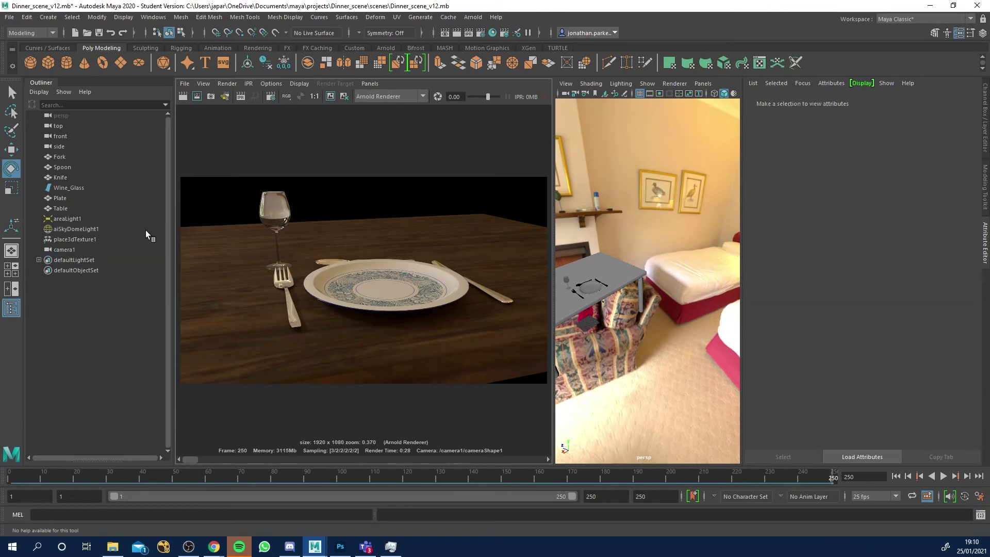
pyautogui.click(78, 219)
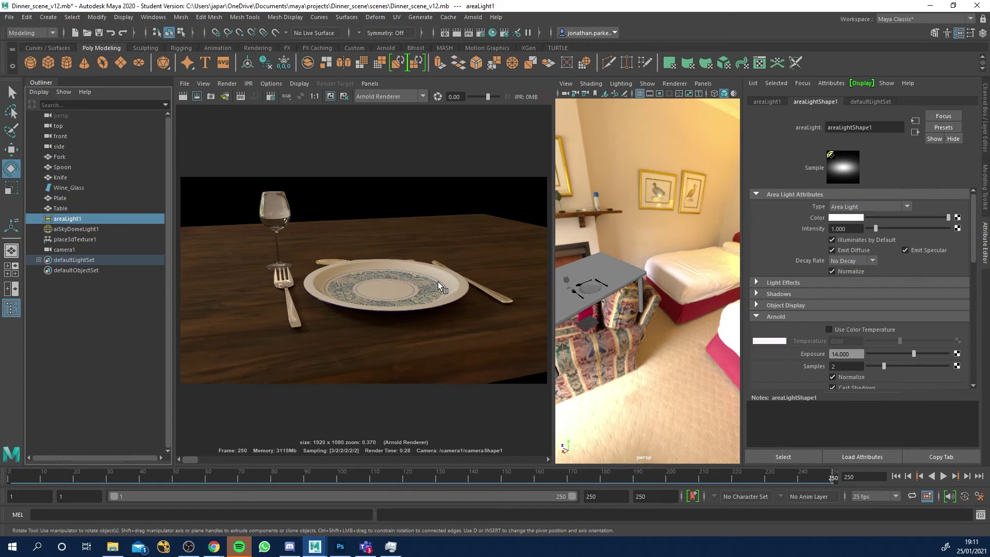
pyautogui.click(48, 17)
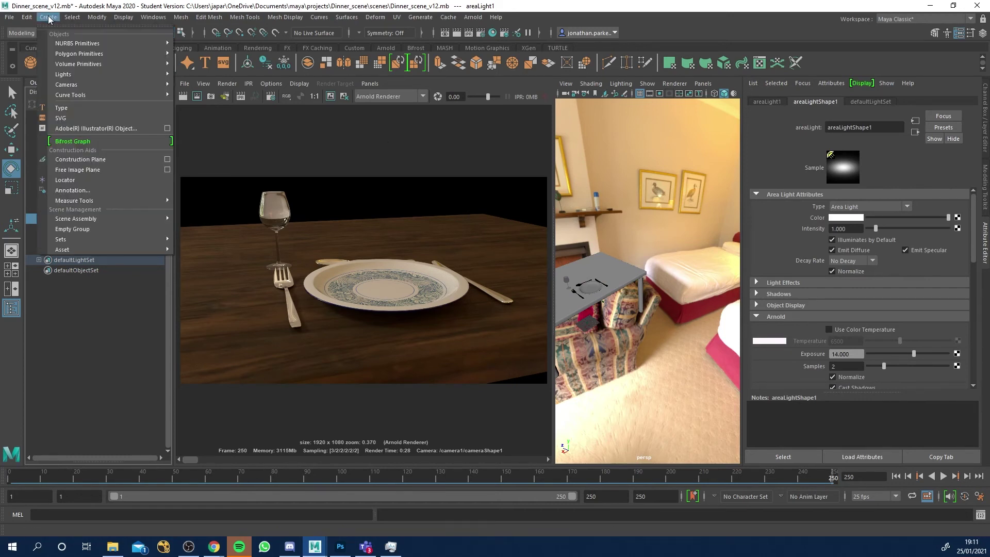
pyautogui.moveTo(74, 46)
pyautogui.moveTo(88, 76)
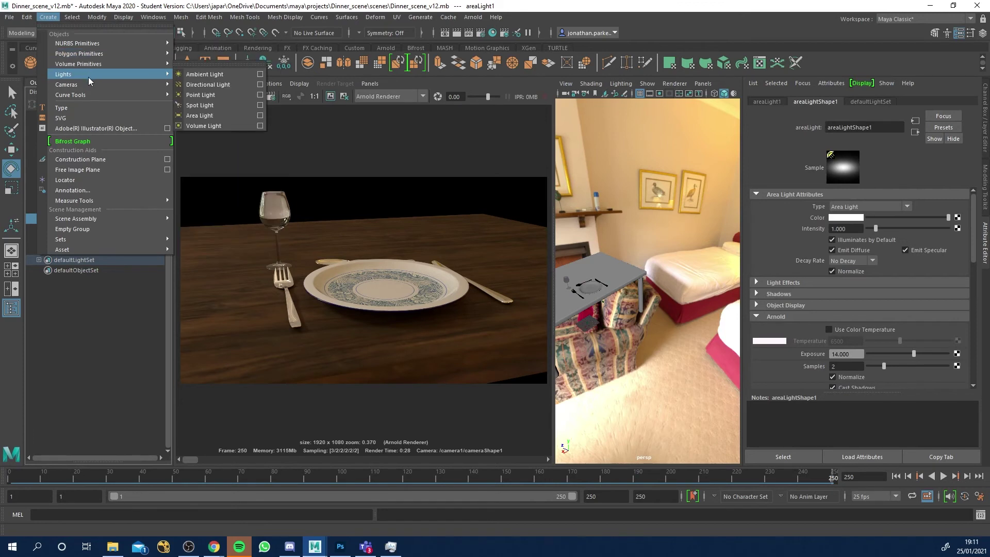
pyautogui.click(203, 96)
# Raise pointLight1 just above the tabletop and show its Arnold attributes
pyautogui.press('w')
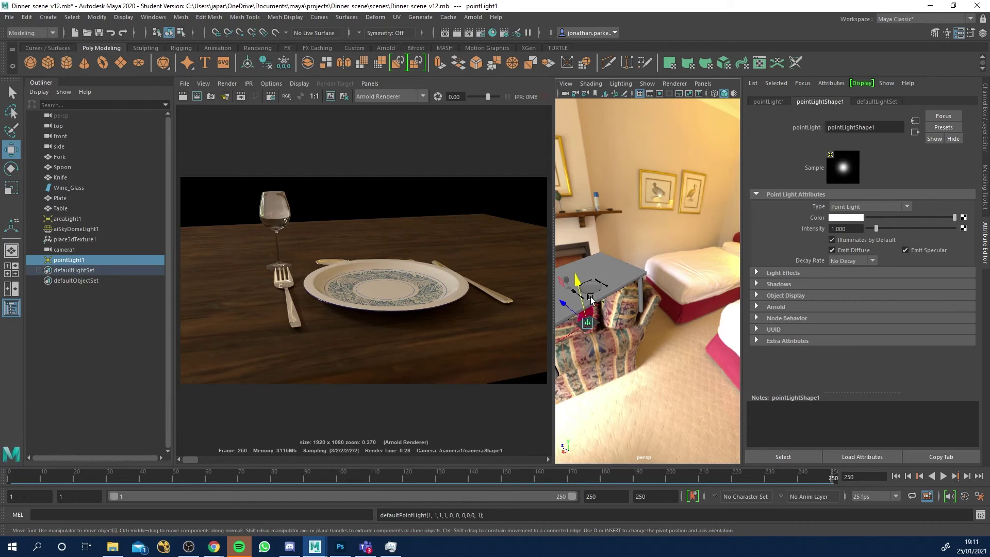
pyautogui.moveTo(597, 299); pyautogui.dragTo(586, 246)
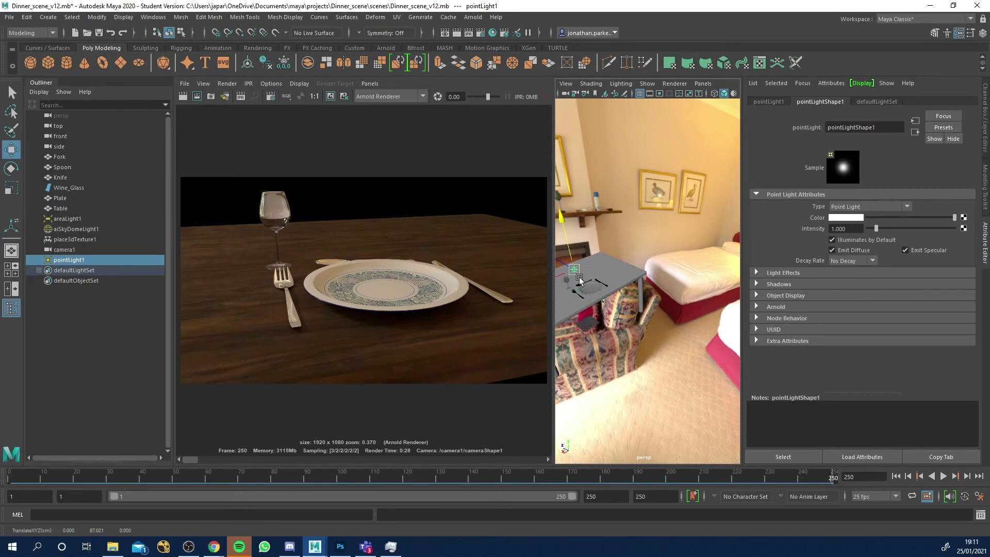
pyautogui.keyDown('alt'); pyautogui.moveTo(580, 280); pyautogui.dragTo(634, 284); pyautogui.keyUp('alt')
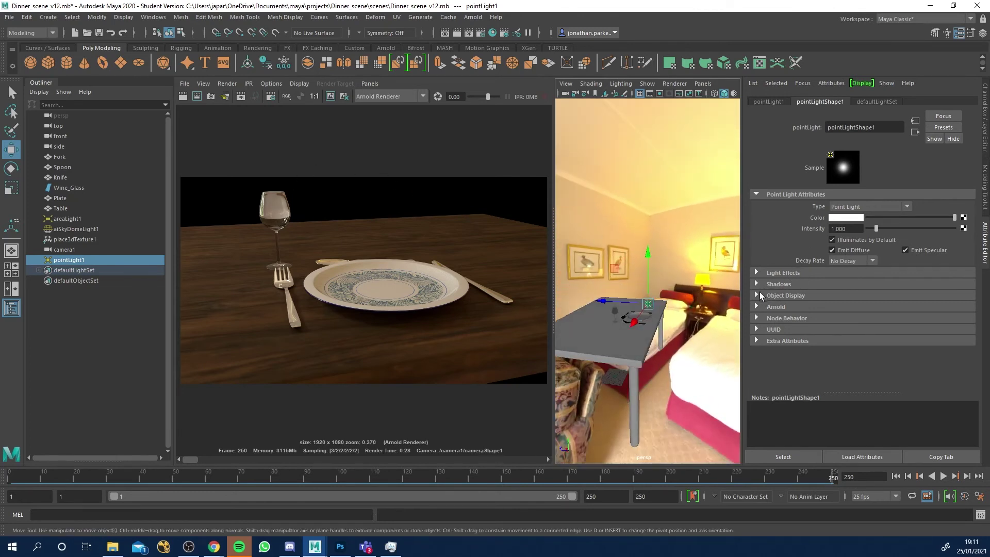
pyautogui.click(756, 307)
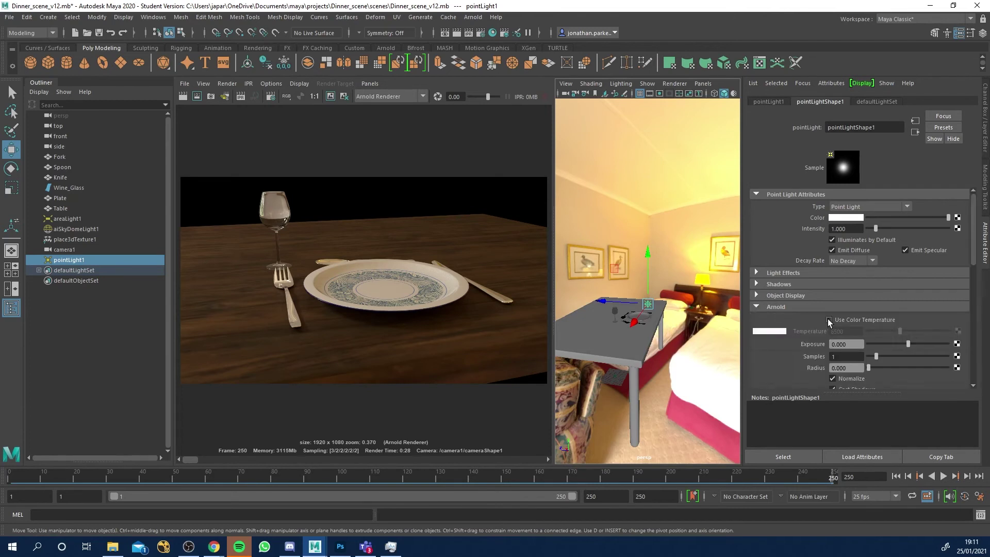
# Enable colour temperature on pointLight1 at 4500 K with exposure 4, and render
pyautogui.click(829, 320)
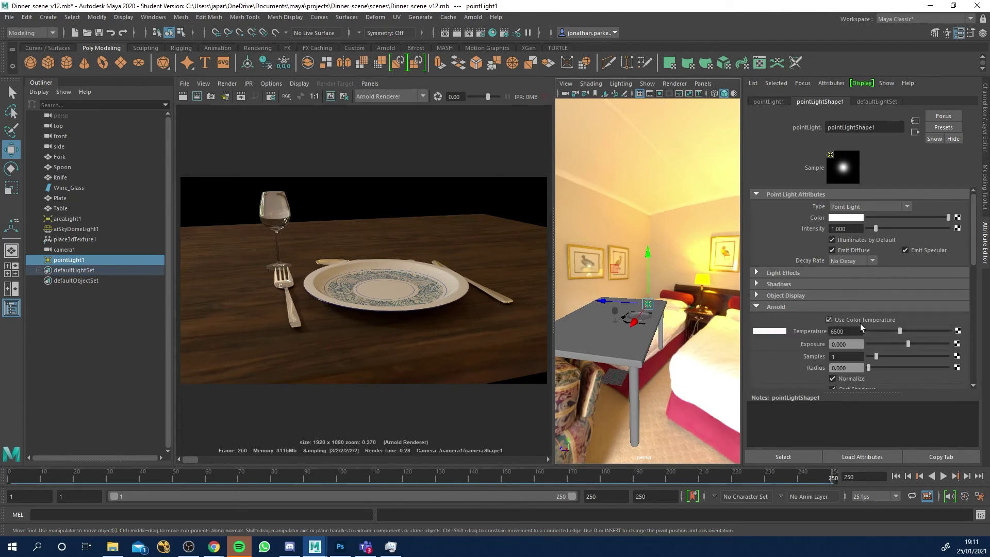
pyautogui.click(832, 331)
pyautogui.write('4')
pyautogui.press('Return')
pyautogui.press('Return')
pyautogui.click(199, 98)
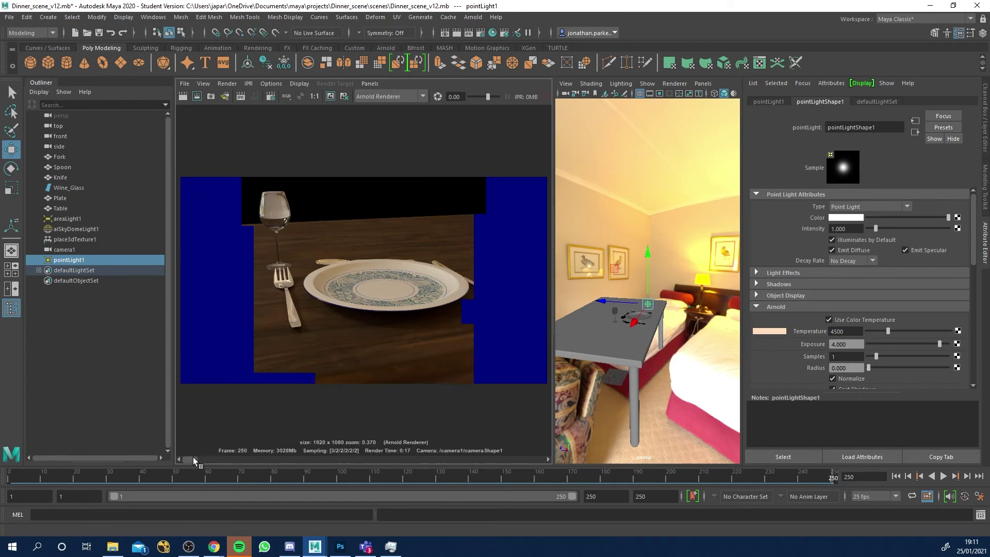
# Compare an earlier render, mark a render region around the plate, and set pointLight1's exposure to 10
pyautogui.moveTo(193, 457); pyautogui.dragTo(195, 457)
pyautogui.moveTo(319, 239); pyautogui.dragTo(435, 323)
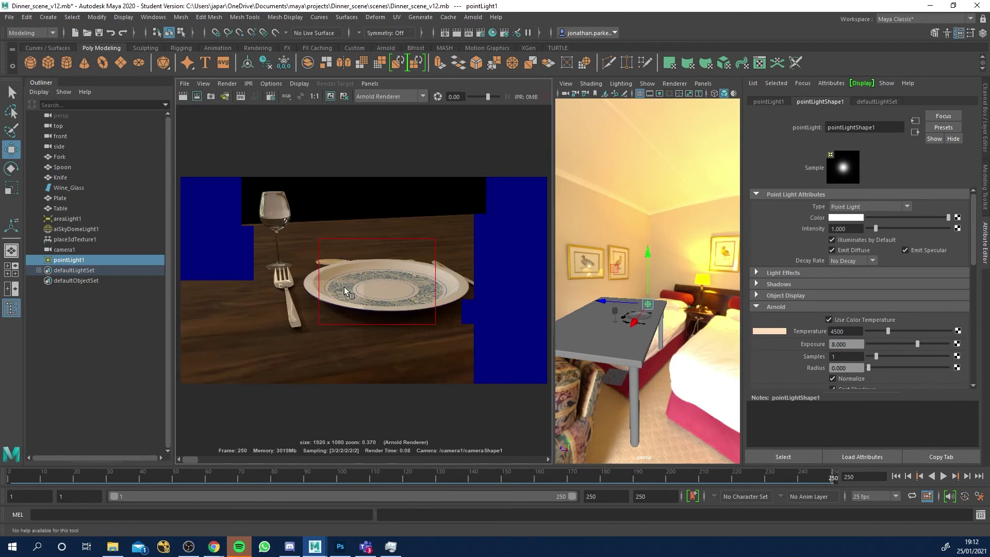
pyautogui.click(838, 331)
pyautogui.click(831, 345)
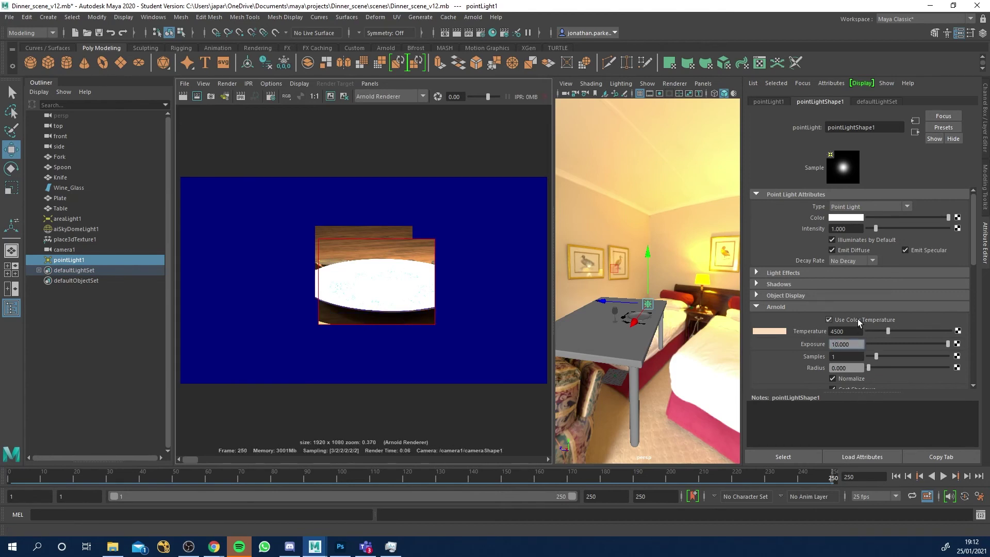
# Give pointLight1 exposure 9 and temperature 3500 K, re-render the plate region, then render the full frame
pyautogui.click(196, 97)
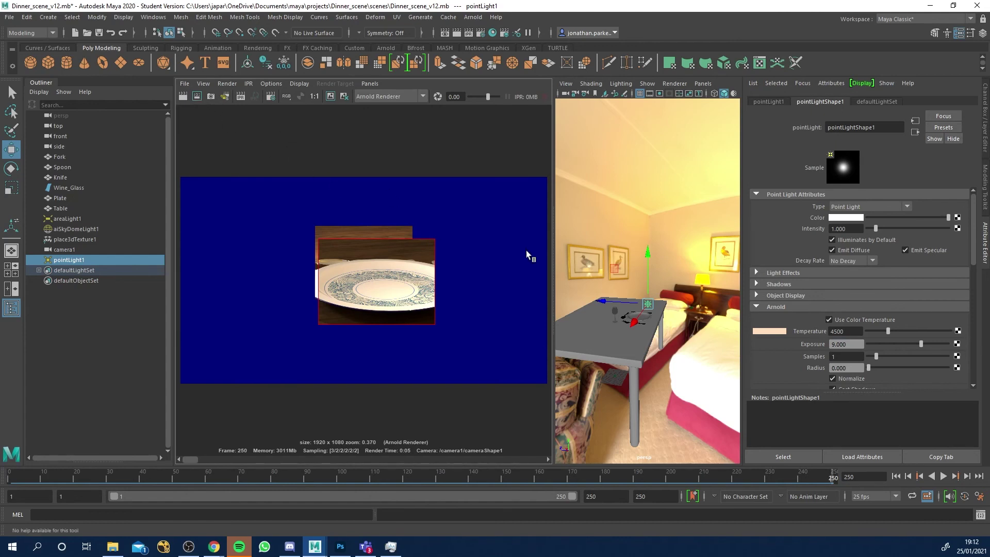
pyautogui.click(848, 330)
pyautogui.press('Return')
pyautogui.click(200, 99)
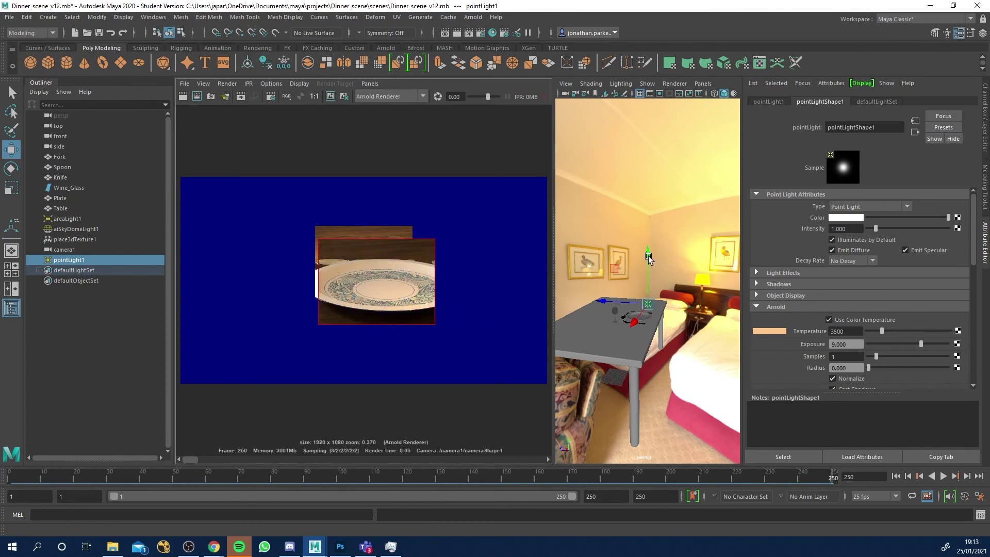
pyautogui.click(184, 97)
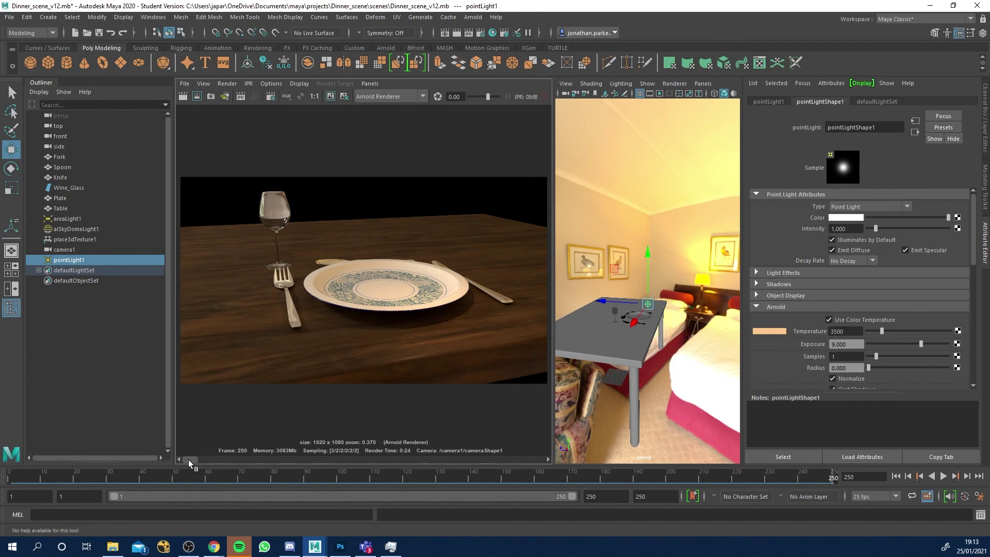
# Compare earlier renders in the Render View image history, then delete pointLight1
pyautogui.moveTo(188, 459)
pyautogui.mouseDown()
pyautogui.moveTo(199, 461)
pyautogui.moveTo(191, 462)
pyautogui.mouseUp()
pyautogui.moveTo(197, 457)
pyautogui.mouseDown()
pyautogui.moveTo(206, 459)
pyautogui.moveTo(191, 460)
pyautogui.mouseUp()
pyautogui.press('Delete')
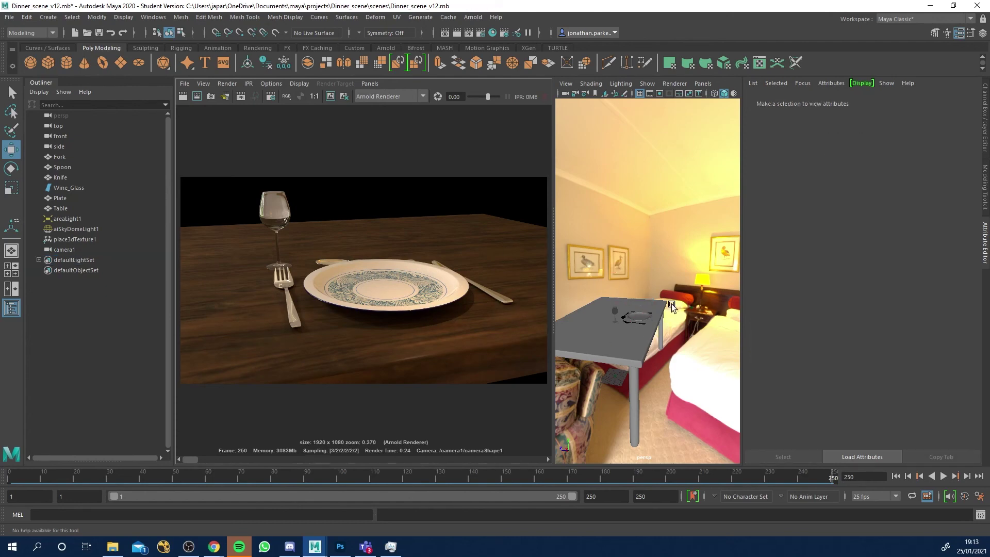
# Select aiSkyDomeLight1 to show its exposure 0, latlong settings, and orbit around the room
pyautogui.click(72, 229)
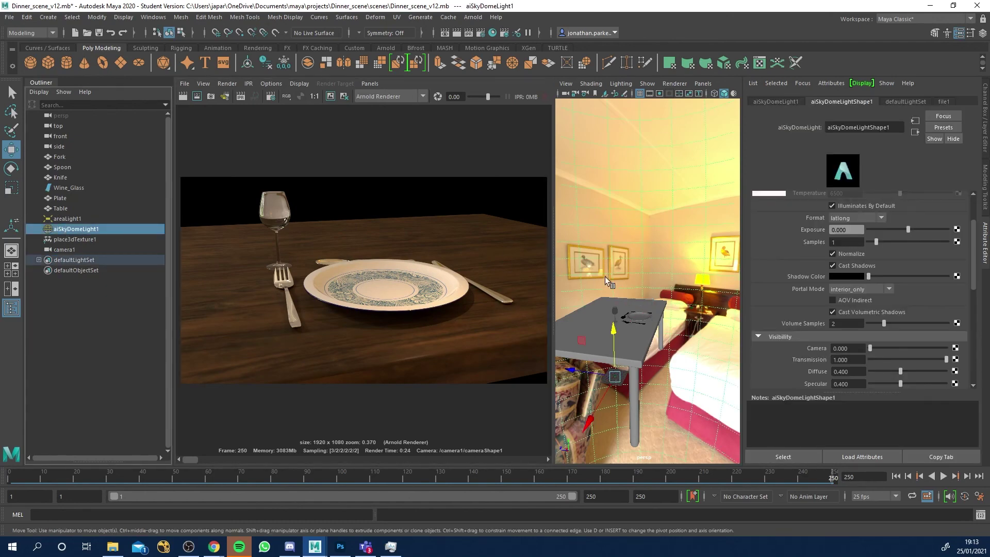
pyautogui.keyDown('alt'); pyautogui.moveTo(666, 297); pyautogui.dragTo(681, 256); pyautogui.keyUp('alt')
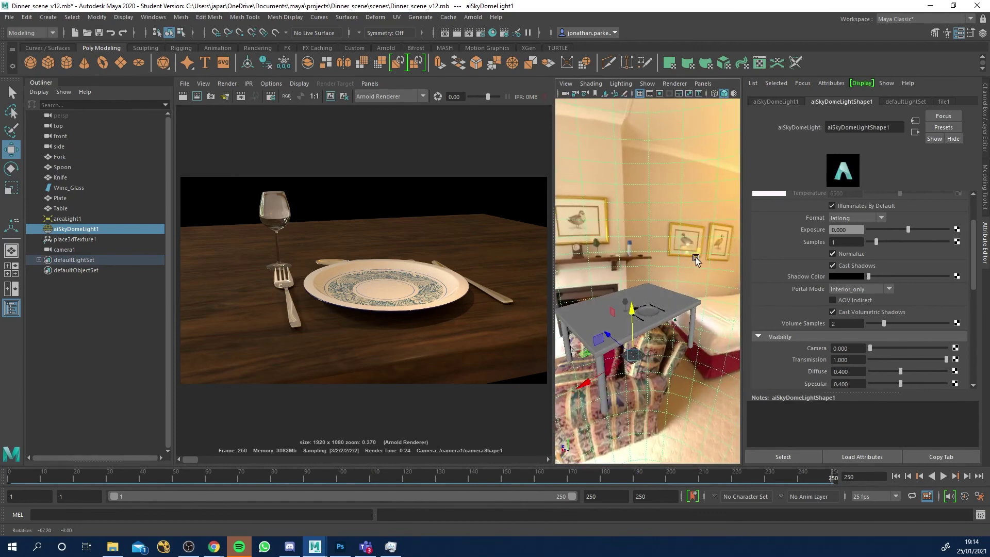